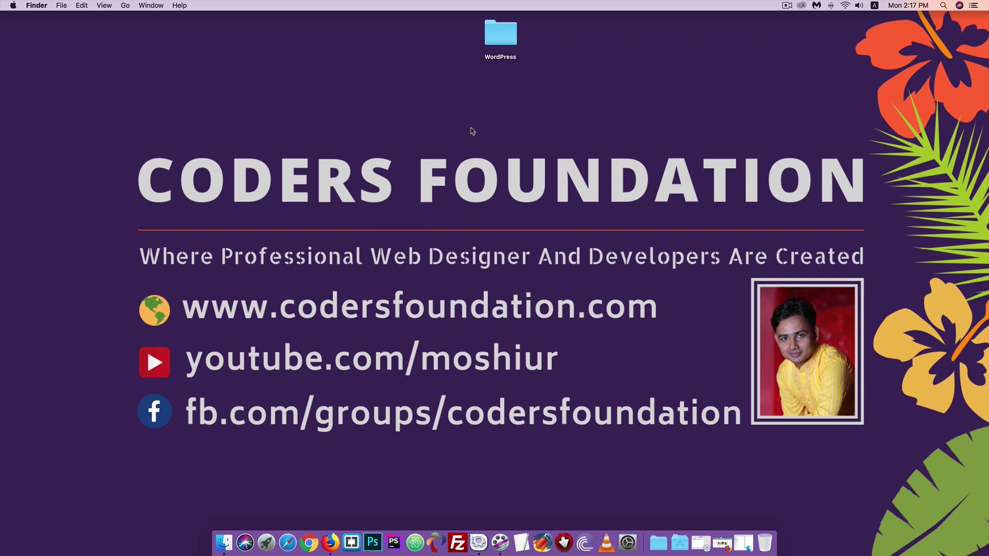
Restore the Finder window showing the WordPress folder with Part 1 through Part 27.
{"action": "left_click", "coordinate": [743, 542]}
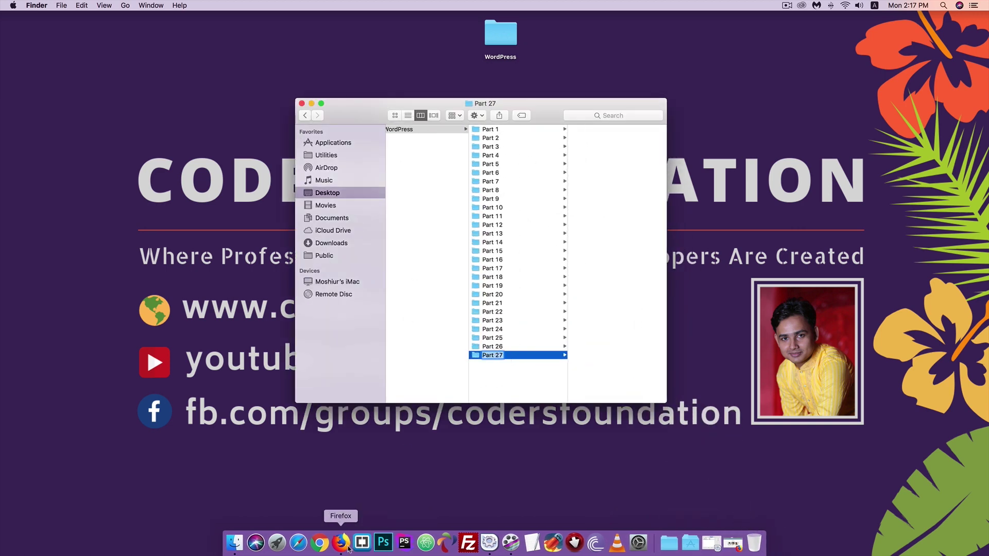
Scroll the live Airi site in Firefox to review its blue Let's Talk section.
{"action": "left_click", "coordinate": [343, 545]}
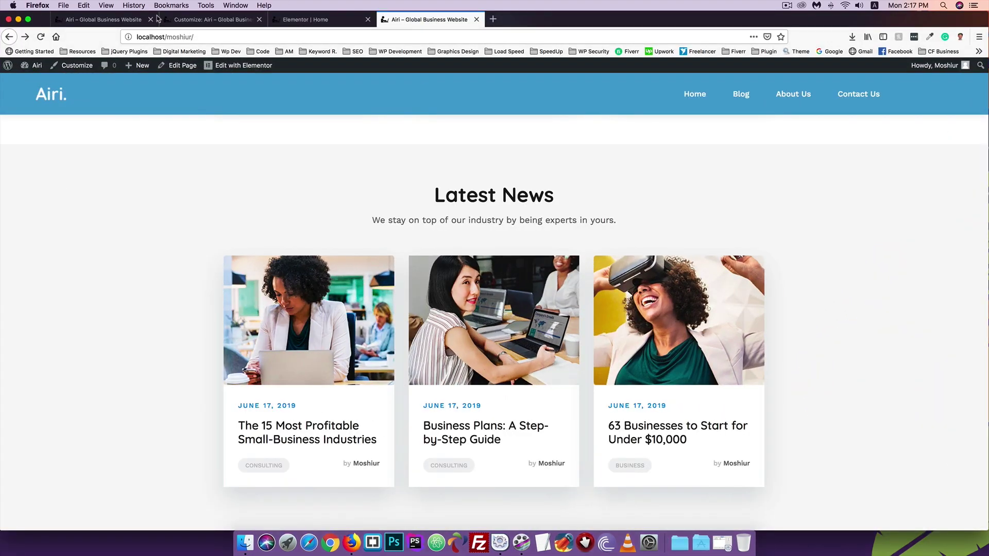
{"action": "left_click", "coordinate": [121, 20]}
{"action": "scroll", "coordinate": [137, 165], "scroll_direction": "down", "scroll_amount": 5}
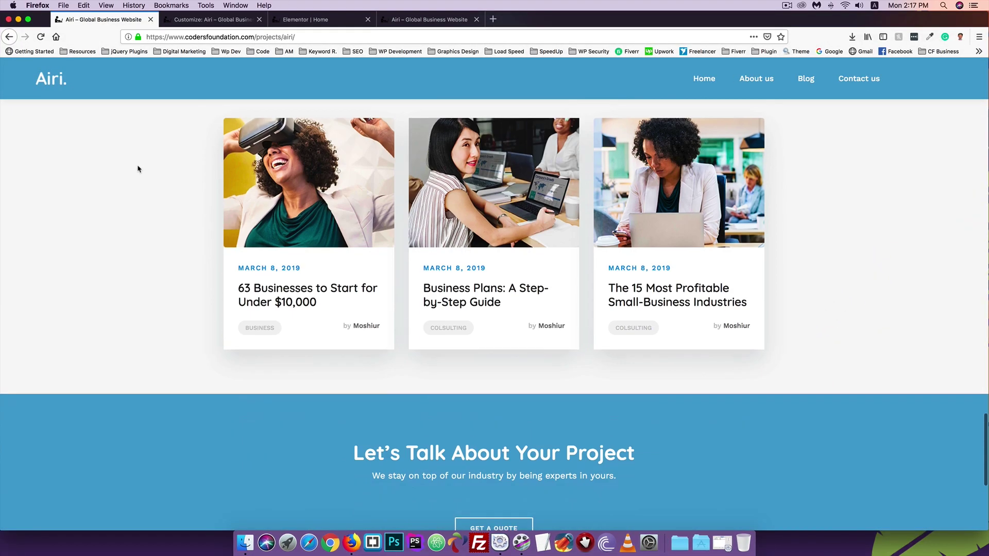
{"action": "scroll", "coordinate": [67, 185], "scroll_direction": "down", "scroll_amount": 2}
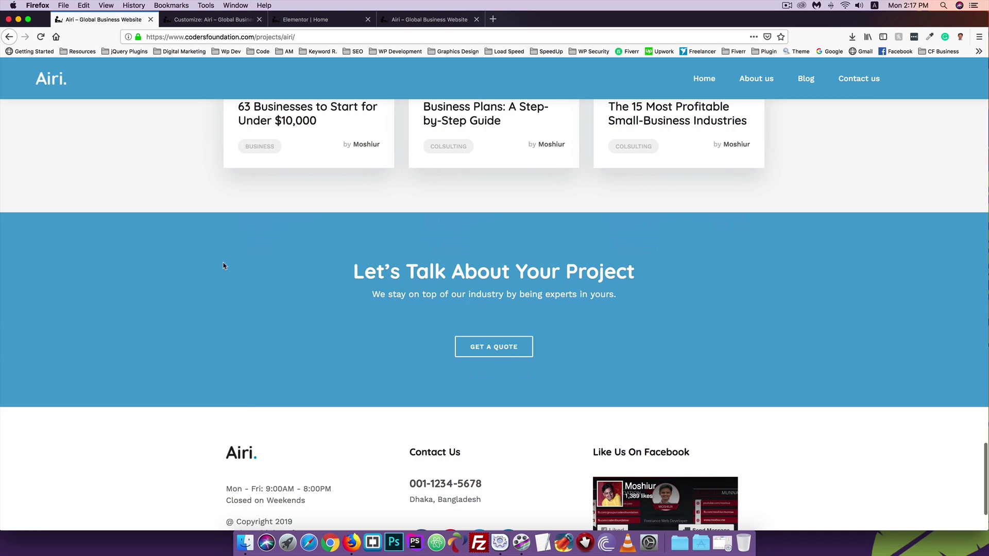
{"action": "scroll", "coordinate": [224, 266], "scroll_direction": "down", "scroll_amount": 1}
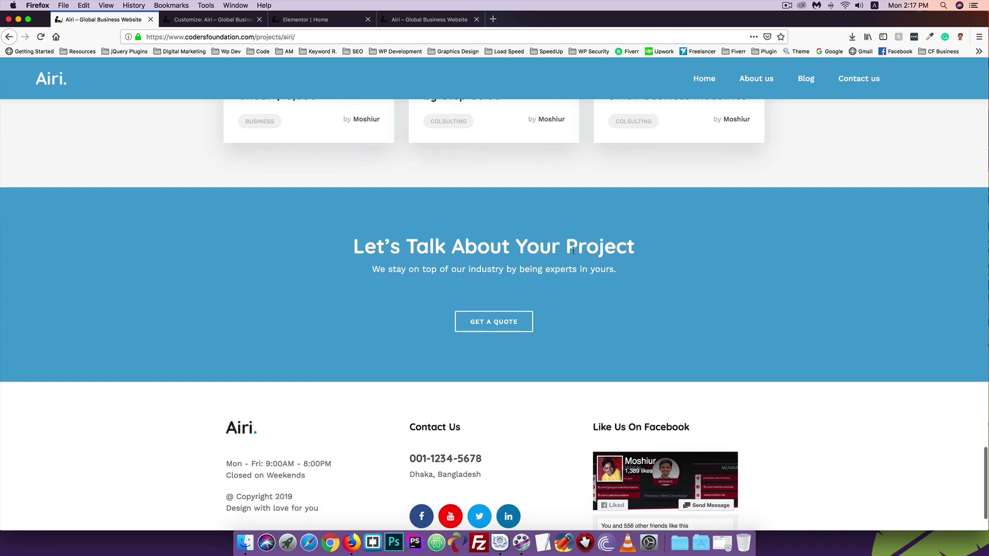
{"action": "scroll", "coordinate": [426, 265], "scroll_direction": "up", "scroll_amount": 1}
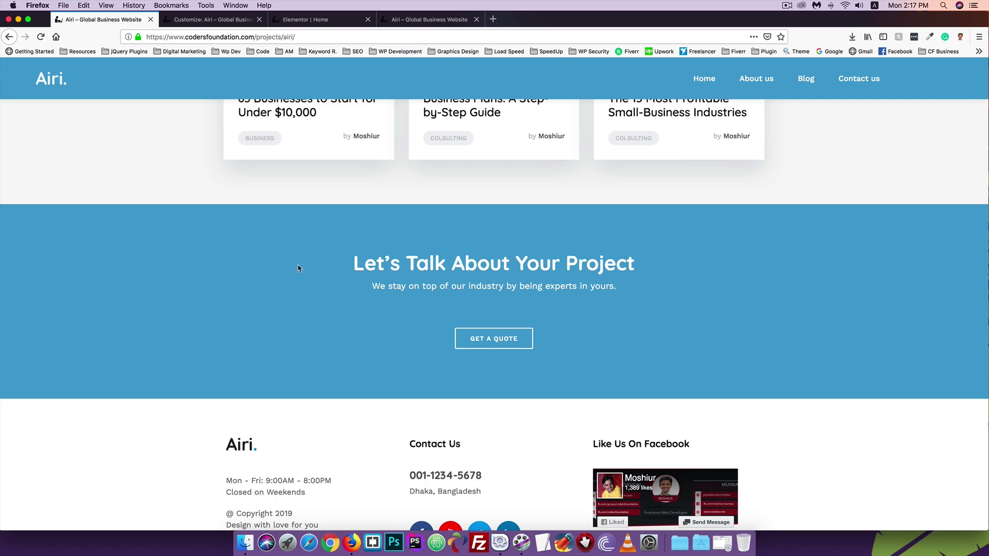
{"action": "scroll", "coordinate": [269, 280], "scroll_direction": "up", "scroll_amount": 1}
Compare the live Let's Talk section with the local site and the Elementor Home editor.
{"action": "left_click", "coordinate": [412, 20]}
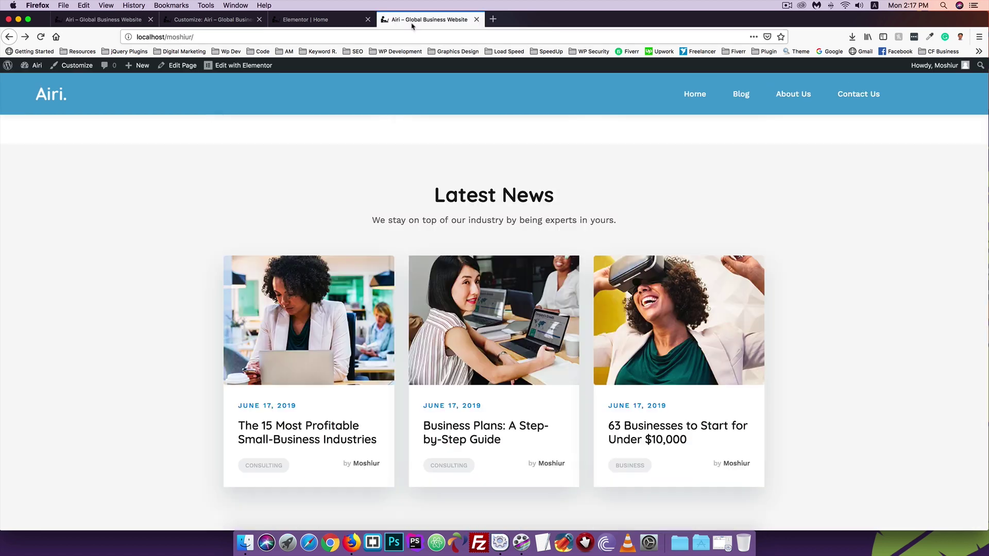
{"action": "left_click", "coordinate": [302, 22]}
{"action": "scroll", "coordinate": [529, 404], "scroll_direction": "down", "scroll_amount": 1}
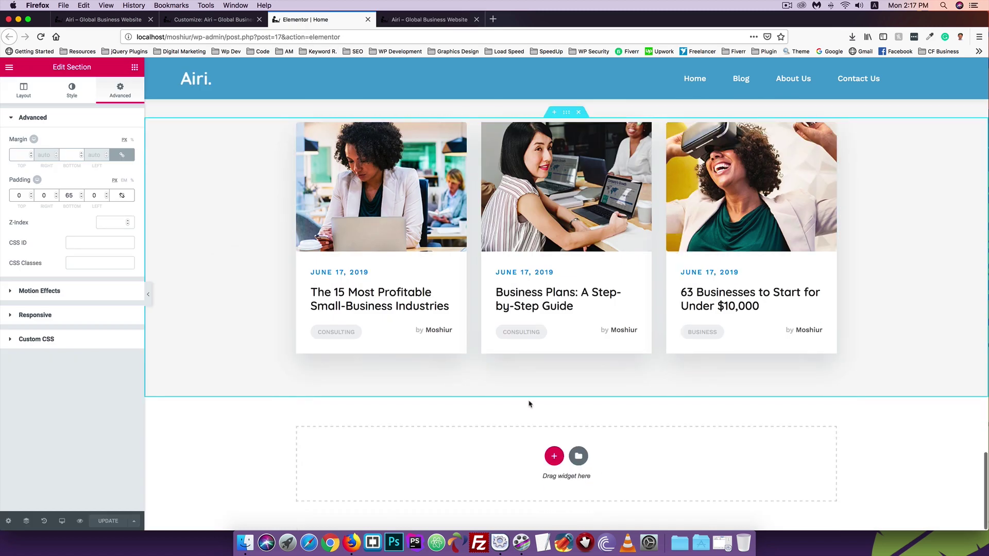
{"action": "left_click", "coordinate": [64, 23]}
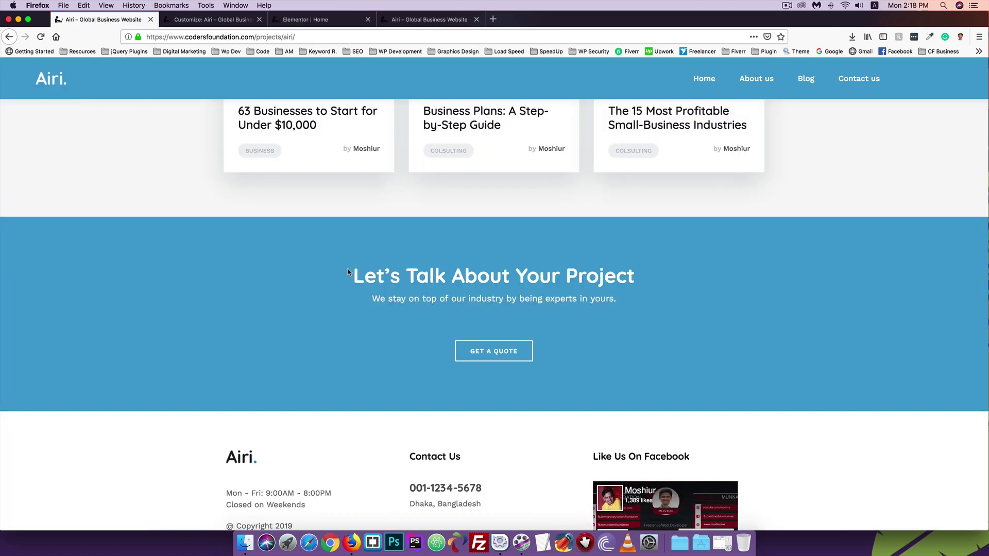
{"action": "scroll", "coordinate": [348, 272], "scroll_direction": "down", "scroll_amount": 1}
{"action": "left_click_drag", "start_coordinate": [567, 271], "coordinate": [356, 247]}
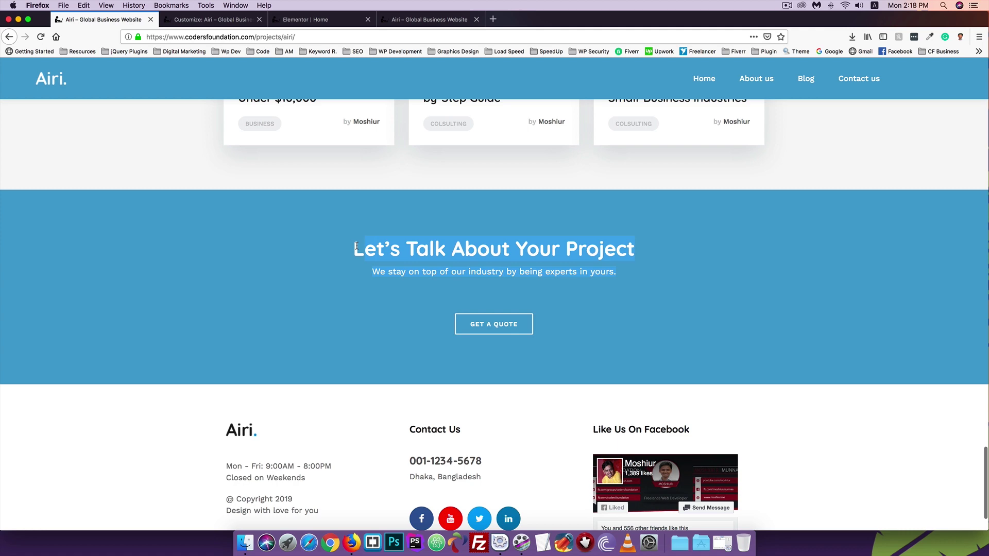
{"action": "left_click", "coordinate": [360, 173]}
{"action": "scroll", "coordinate": [214, 296], "scroll_direction": "up", "scroll_amount": 3}
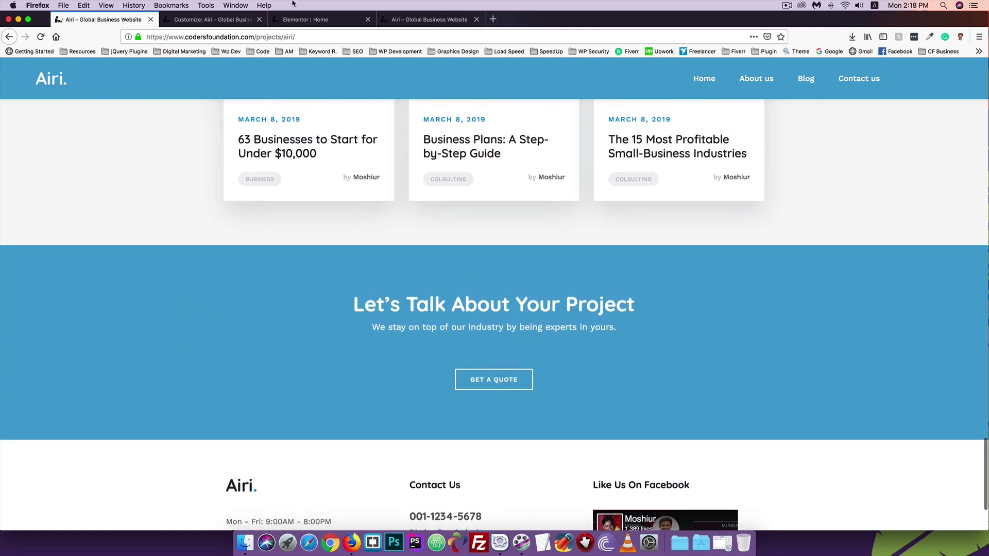
{"action": "left_click", "coordinate": [395, 23]}
{"action": "scroll", "coordinate": [257, 204], "scroll_direction": "down", "scroll_amount": 1}
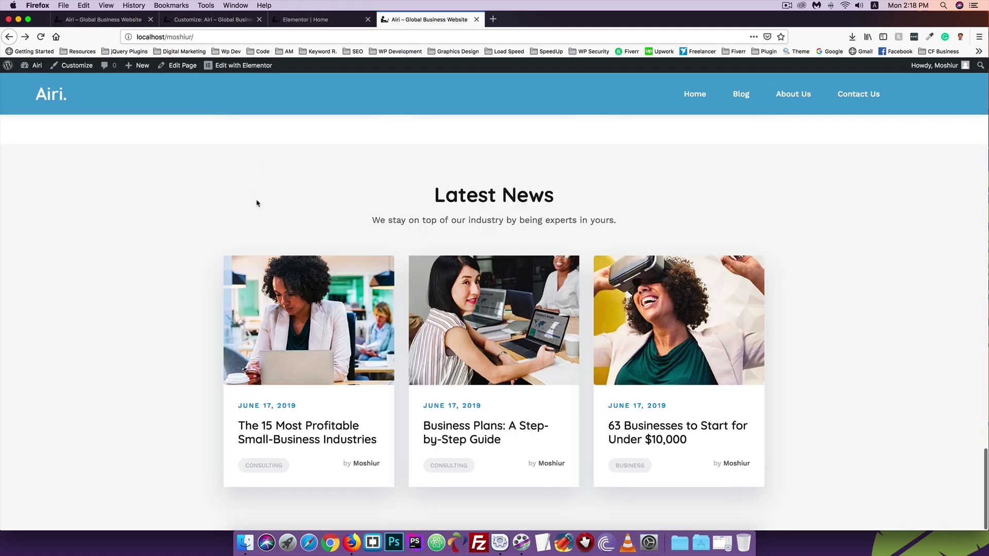
{"action": "left_click", "coordinate": [298, 19]}
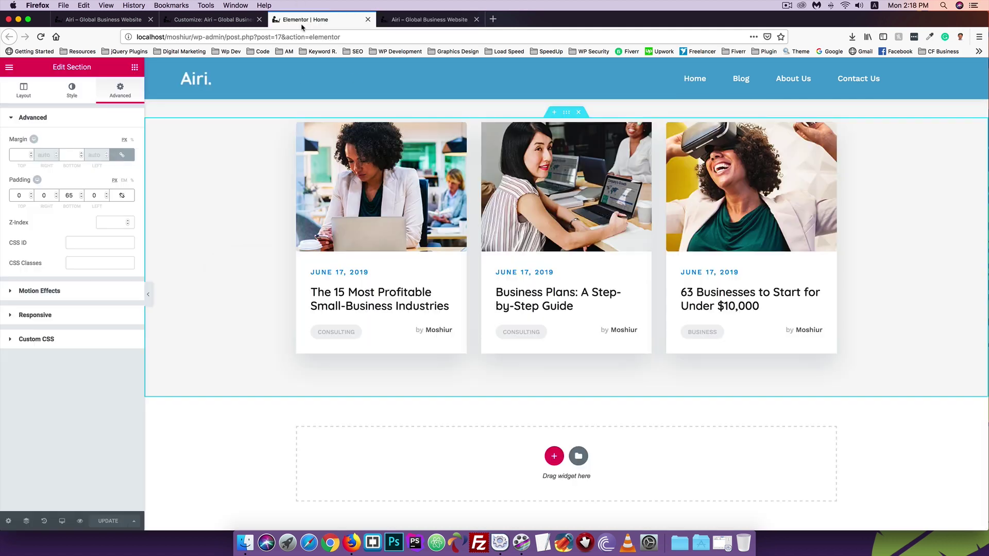
Duplicate the Latest News heading section and drag the copy beneath the three blog post cards.
{"action": "scroll", "coordinate": [474, 209], "scroll_direction": "up", "scroll_amount": 3}
{"action": "scroll", "coordinate": [473, 175], "scroll_direction": "up", "scroll_amount": 1}
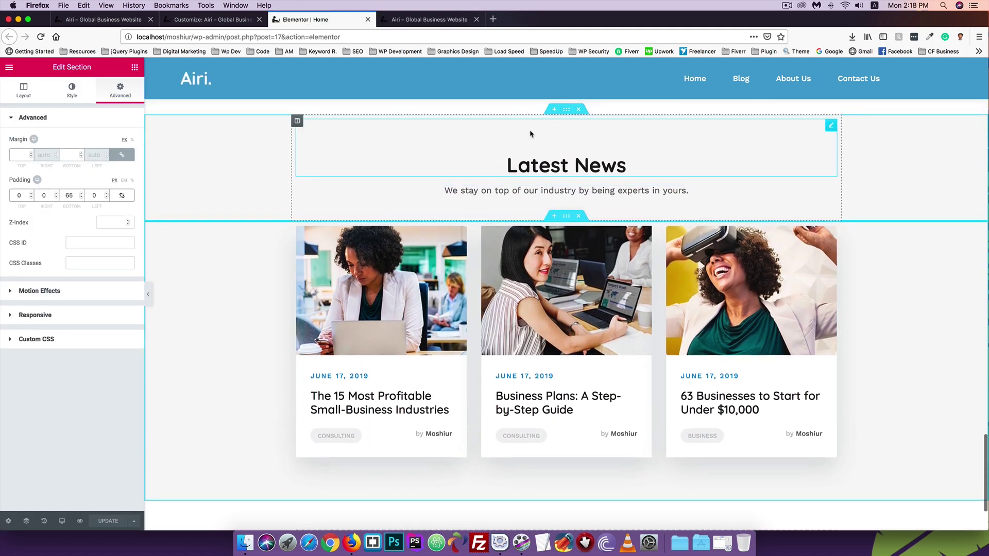
{"action": "right_click", "coordinate": [561, 113]}
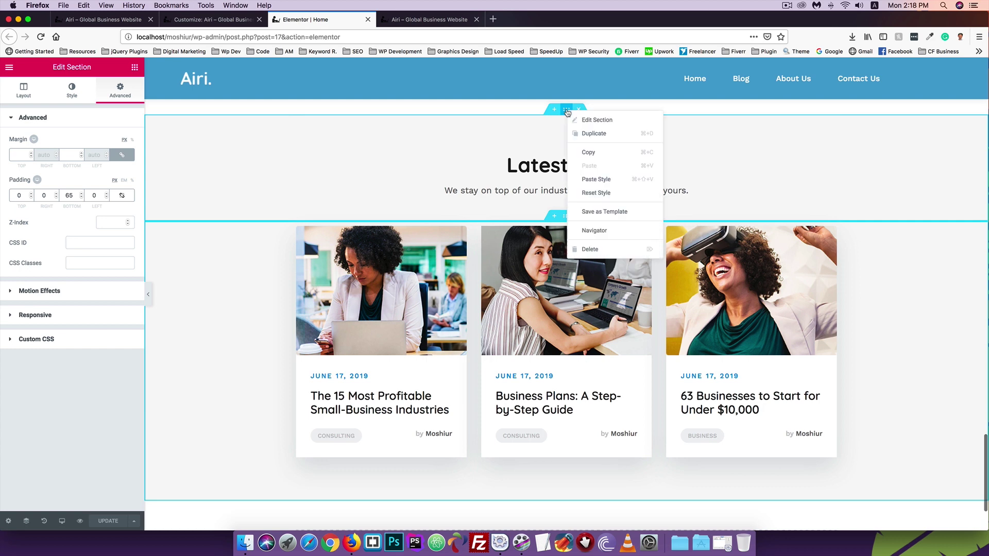
{"action": "left_click", "coordinate": [589, 131]}
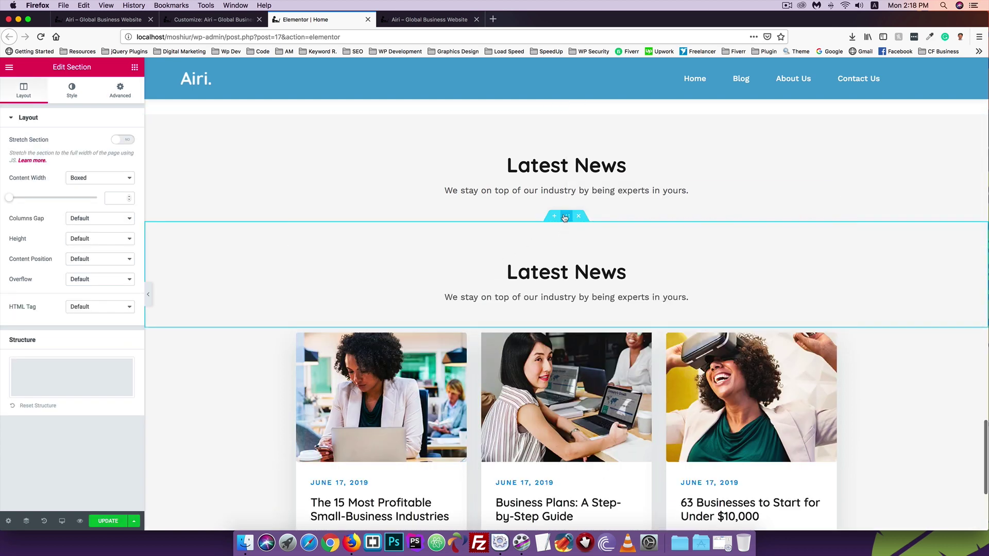
{"action": "left_click_drag", "start_coordinate": [566, 216], "coordinate": [490, 472]}
{"action": "scroll", "coordinate": [489, 472], "scroll_direction": "down", "scroll_amount": 5}
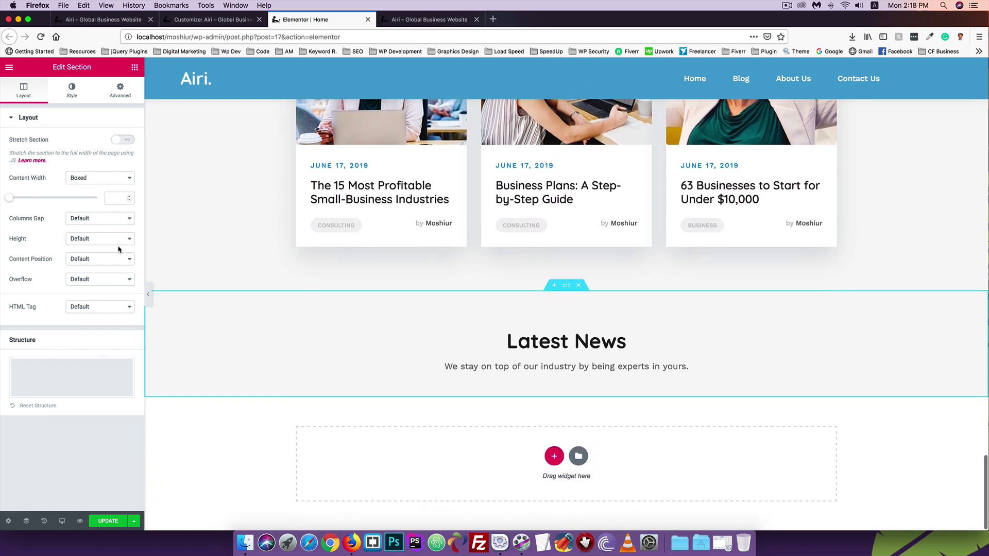
Sample the live Let's Talk section's #61A0CE blue with ColorZilla.
{"action": "left_click", "coordinate": [109, 21]}
{"action": "scroll", "coordinate": [284, 377], "scroll_direction": "down", "scroll_amount": 4}
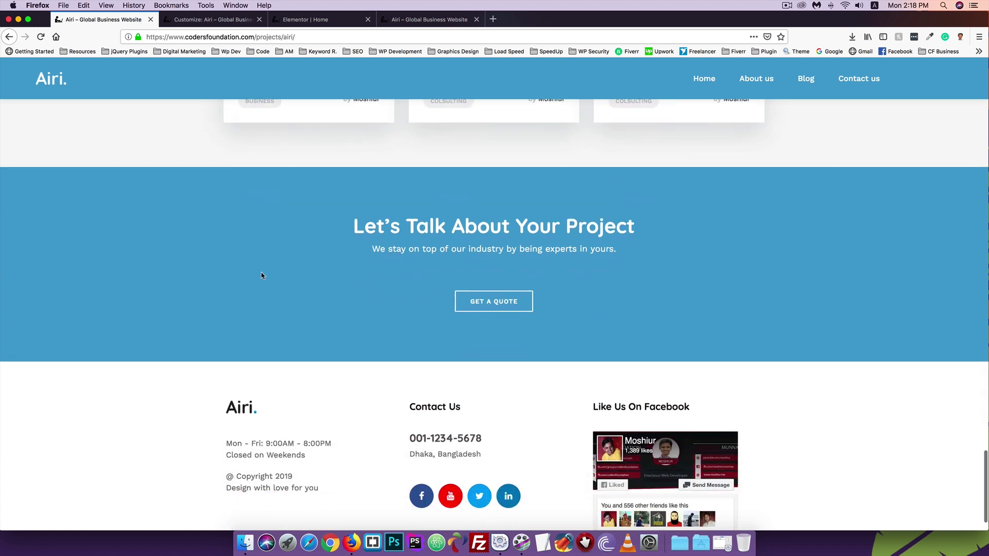
{"action": "left_click", "coordinate": [929, 37]}
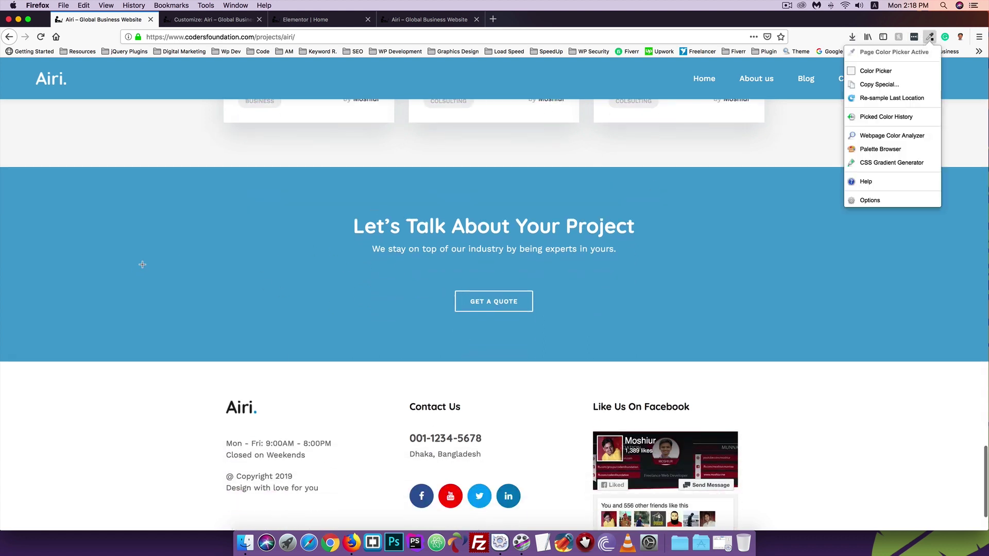
{"action": "left_click", "coordinate": [182, 264]}
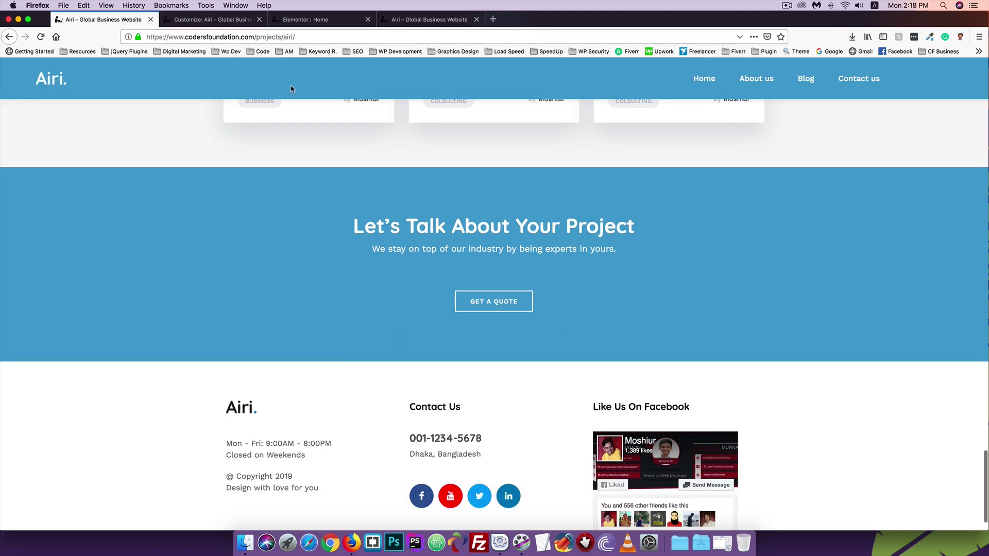
{"action": "left_click", "coordinate": [308, 19]}
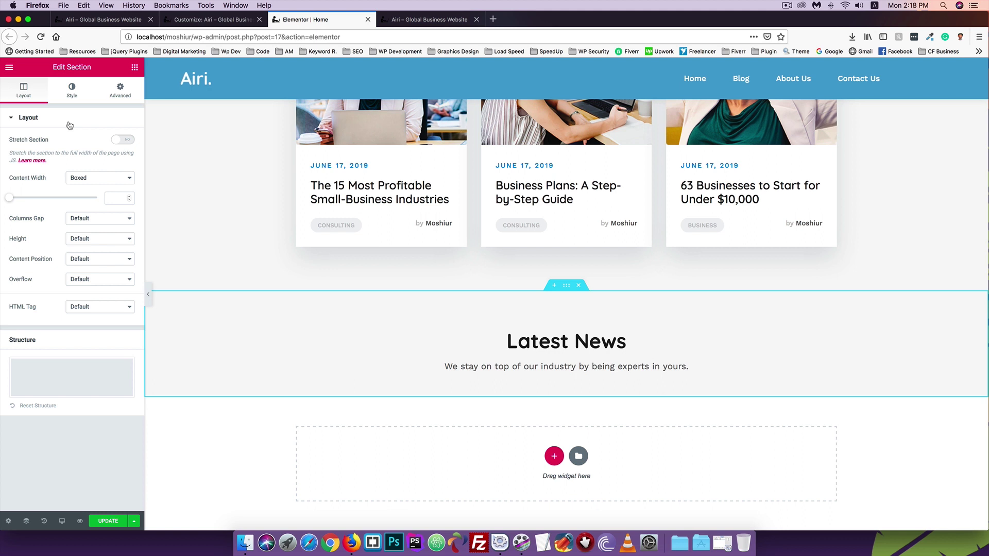
Paste #61a0ce as the copied section's background colour.
{"action": "left_click", "coordinate": [72, 95]}
{"action": "left_click", "coordinate": [121, 184]}
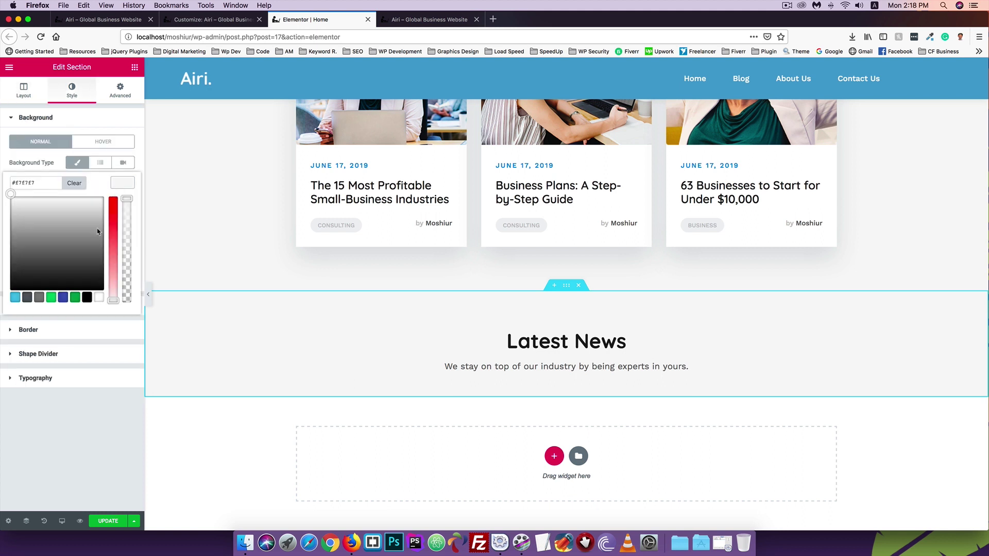
{"action": "left_click_drag", "start_coordinate": [34, 183], "coordinate": [18, 186]}
{"action": "key", "text": "super+v"}
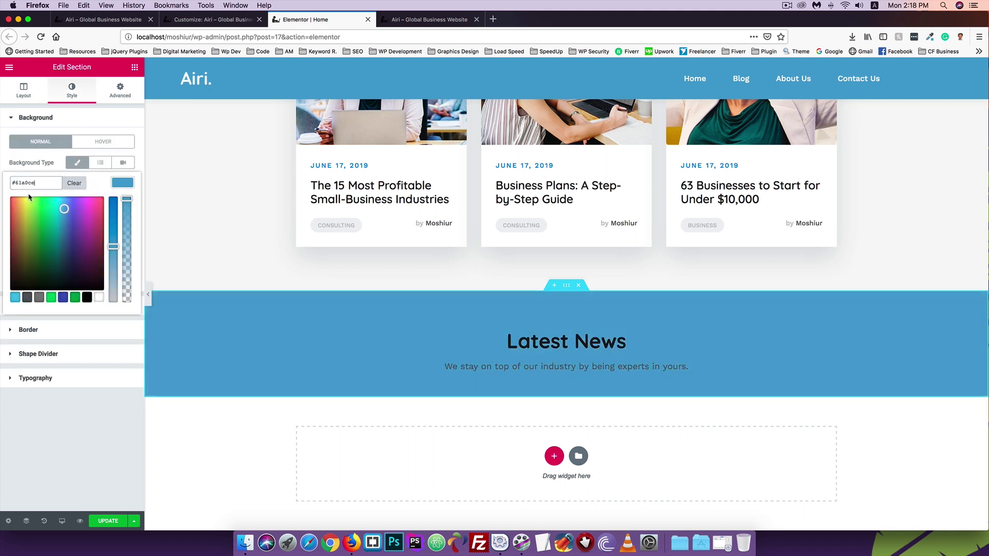
{"action": "left_click", "coordinate": [133, 21]}
{"action": "left_click", "coordinate": [297, 21]}
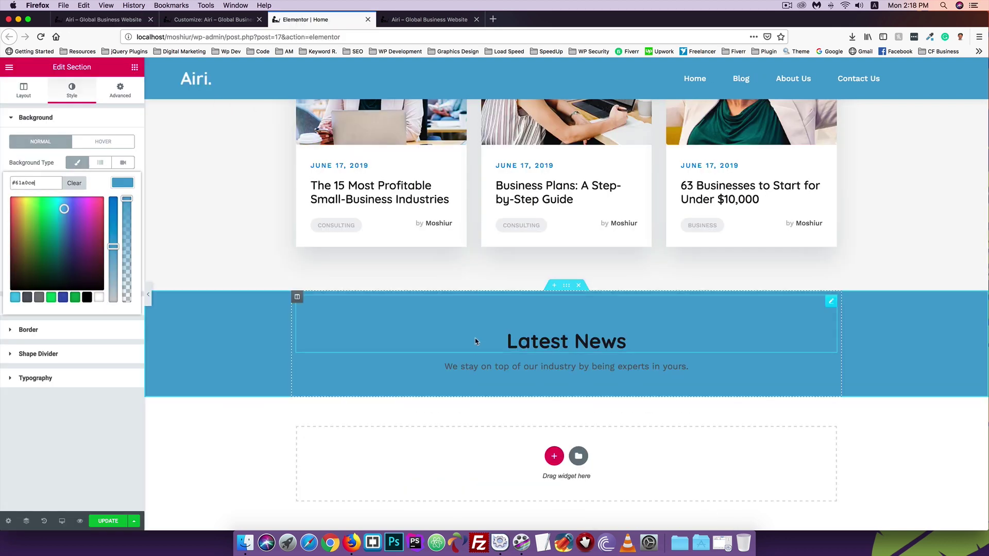
Recolour the Latest News heading and its subtitle text with the white preset.
{"action": "left_click", "coordinate": [613, 342]}
{"action": "left_click", "coordinate": [76, 94]}
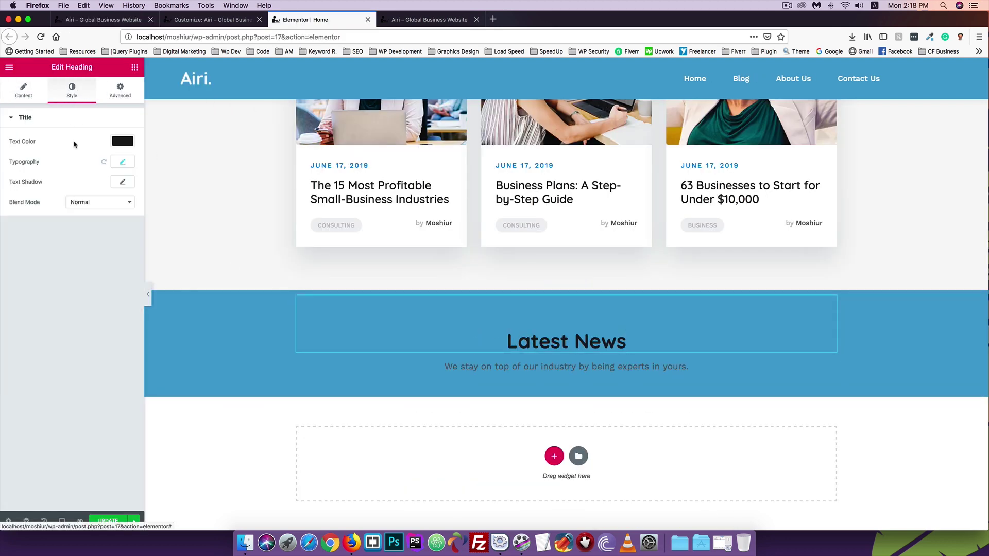
{"action": "left_click", "coordinate": [122, 141]}
{"action": "left_click", "coordinate": [98, 256]}
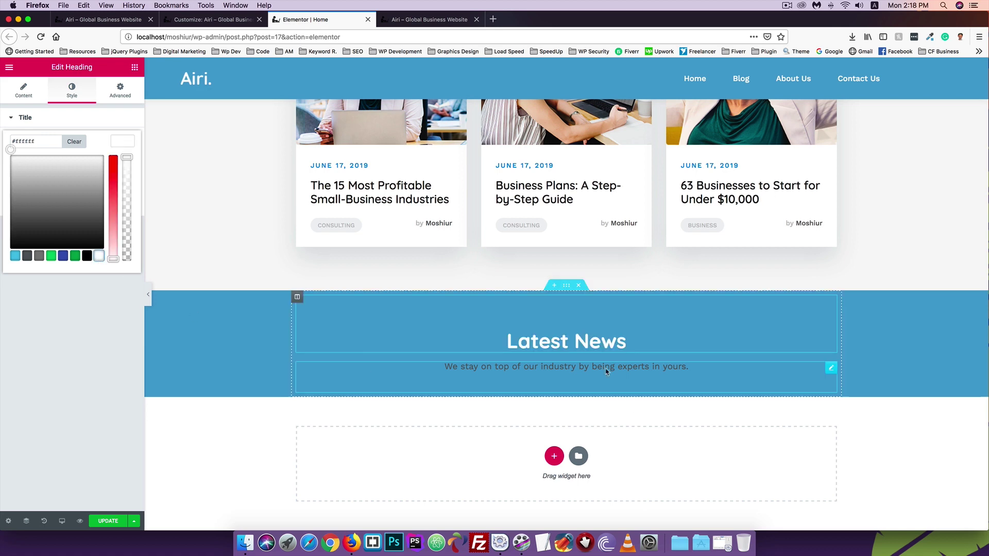
{"action": "left_click", "coordinate": [567, 367]}
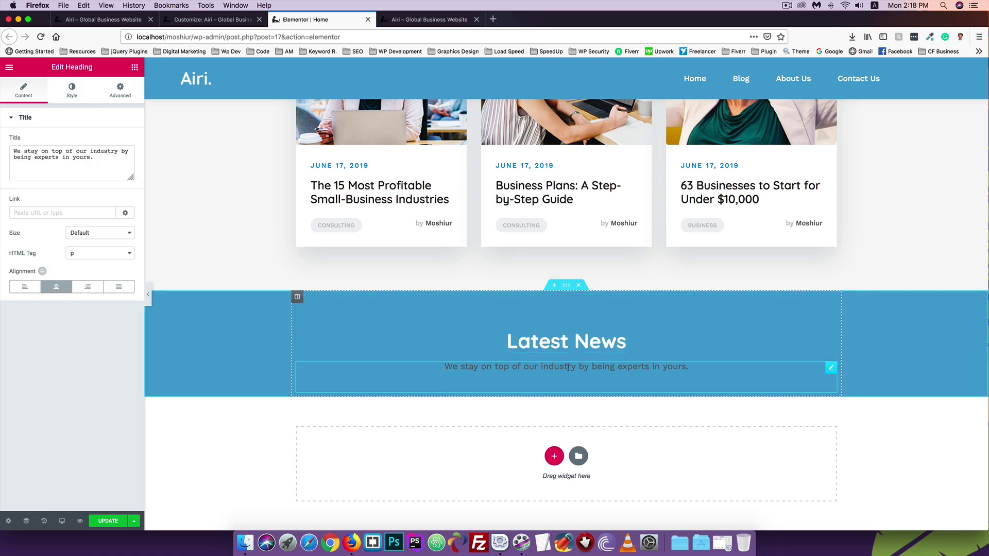
{"action": "left_click", "coordinate": [72, 92]}
{"action": "left_click", "coordinate": [114, 143]}
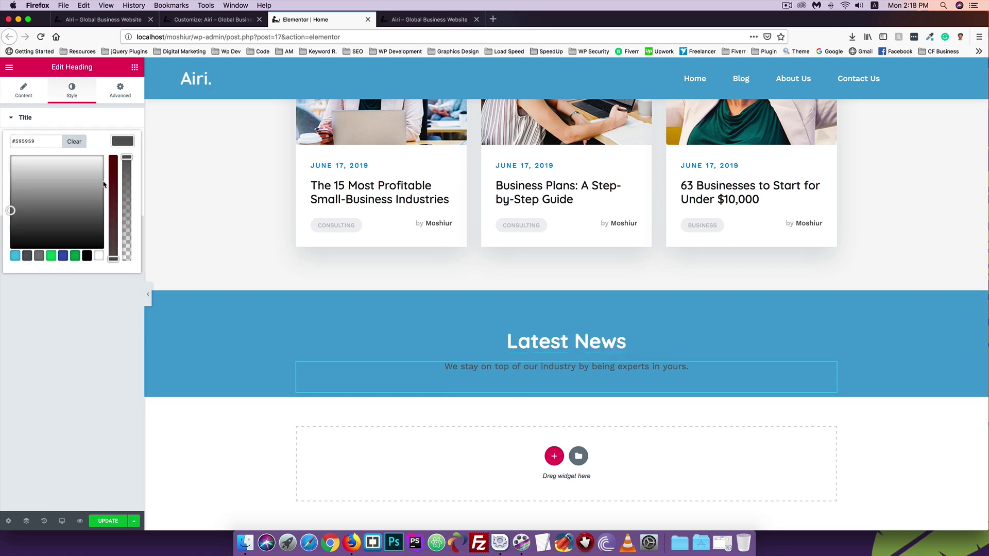
{"action": "left_click", "coordinate": [99, 256]}
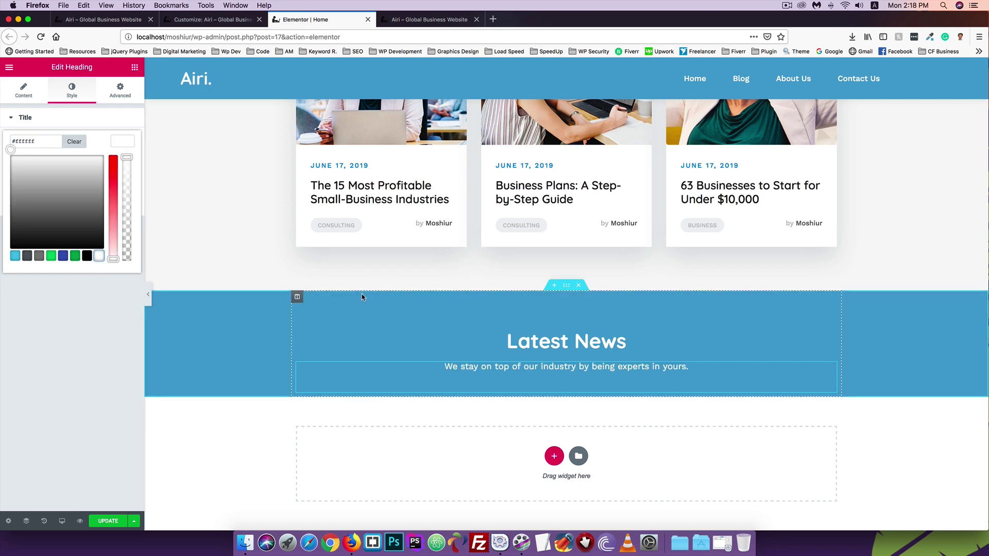
Replace the Latest News title with 'Let's Talk About Your Project' copied from the live site.
{"action": "left_click", "coordinate": [100, 19]}
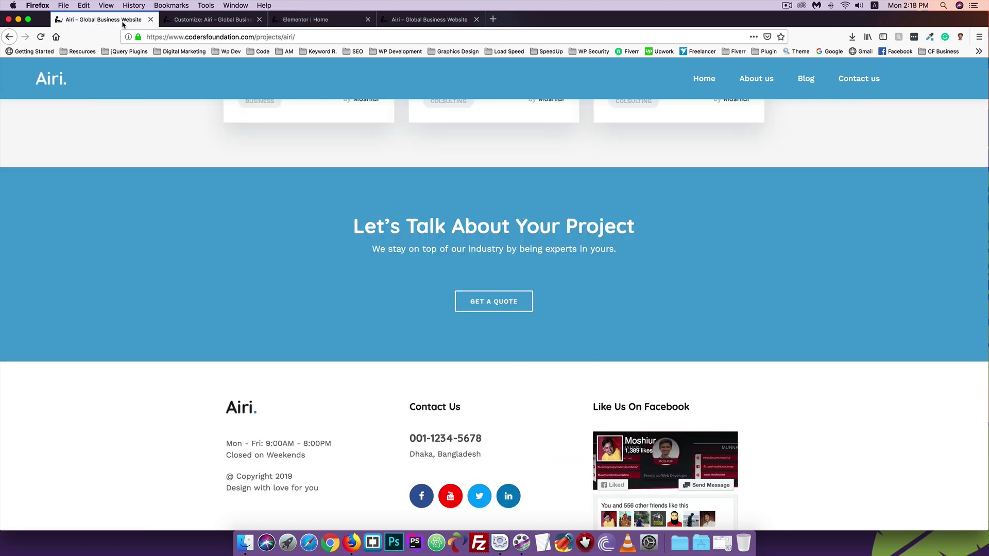
{"action": "left_click_drag", "start_coordinate": [621, 222], "coordinate": [344, 230]}
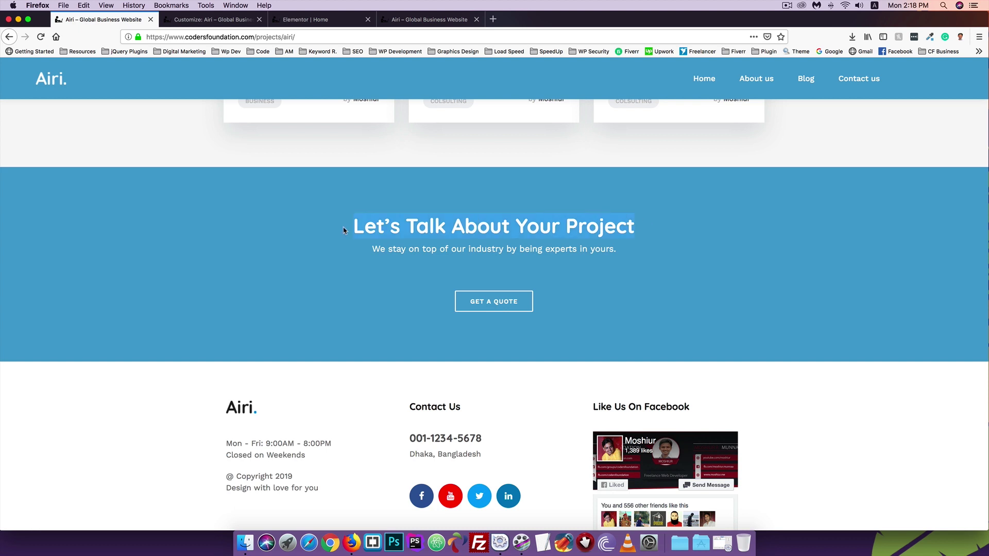
{"action": "left_click", "coordinate": [319, 19]}
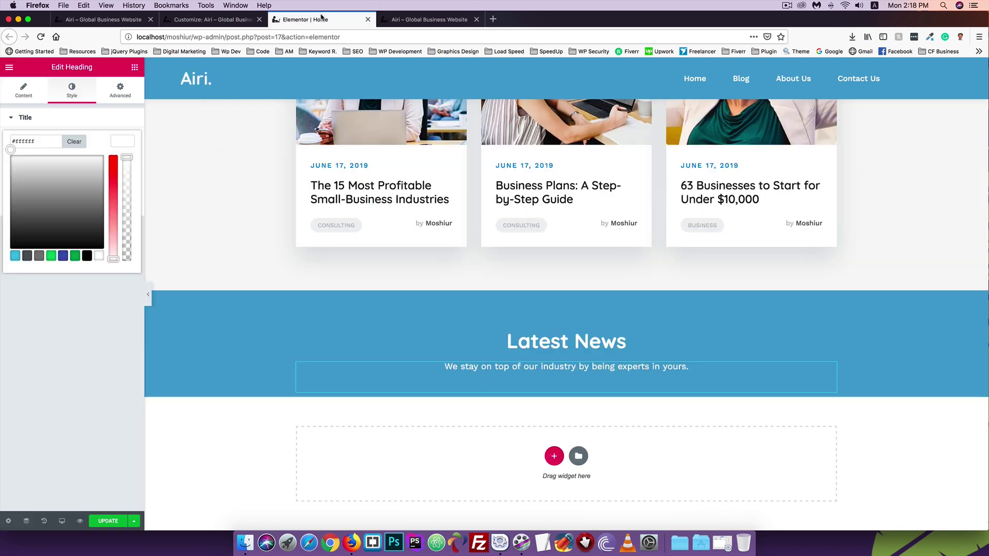
{"action": "left_click", "coordinate": [528, 336]}
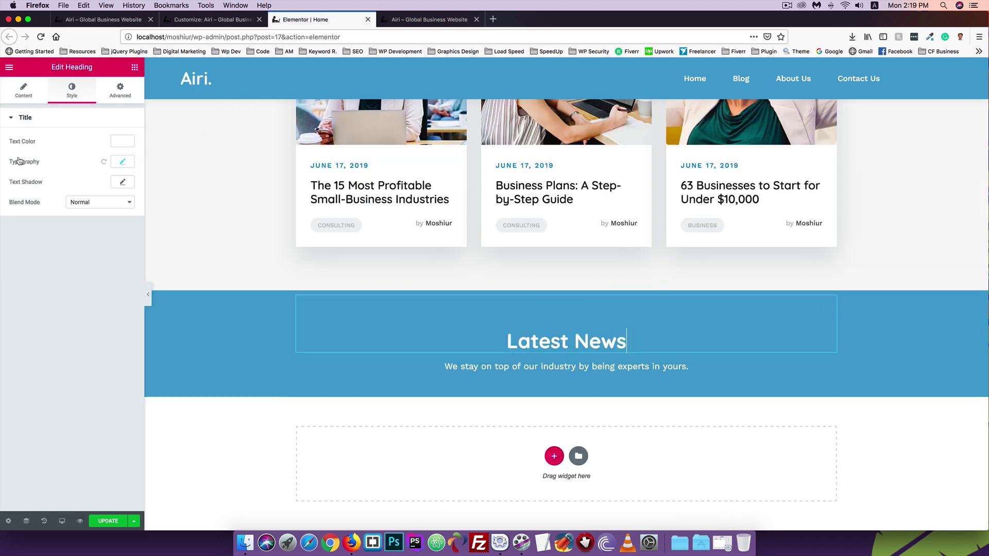
{"action": "left_click", "coordinate": [24, 92]}
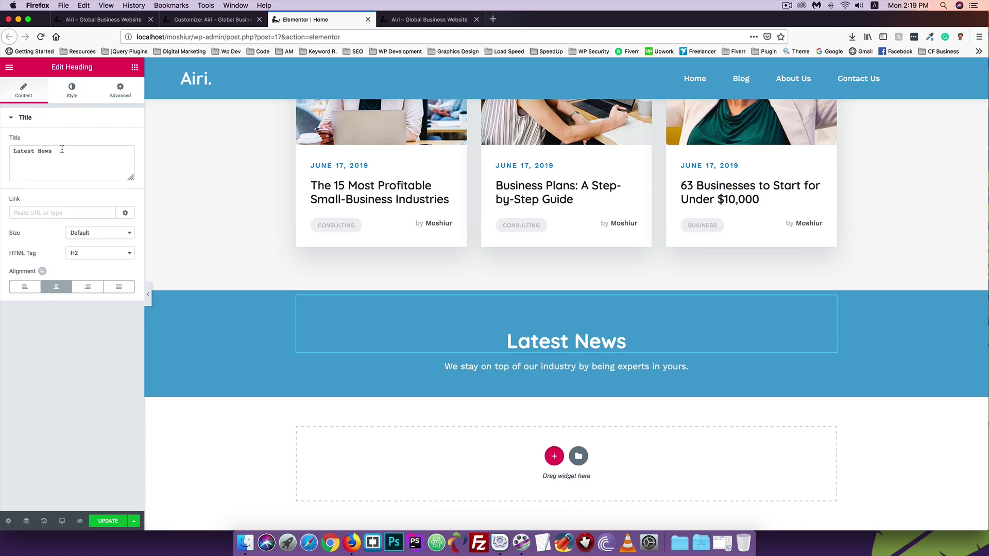
{"action": "left_click_drag", "start_coordinate": [77, 169], "coordinate": [2, 143]}
{"action": "key", "text": "ctrl+v"}
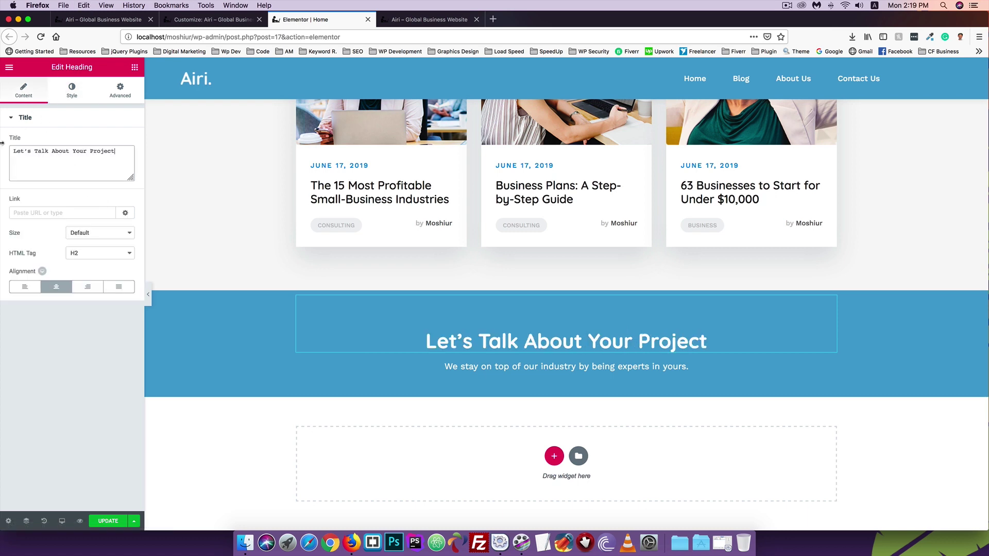
Replace the subtitle text with the live site's Let's Talk subtitle sentence.
{"action": "left_click", "coordinate": [125, 18]}
{"action": "left_click", "coordinate": [469, 248]}
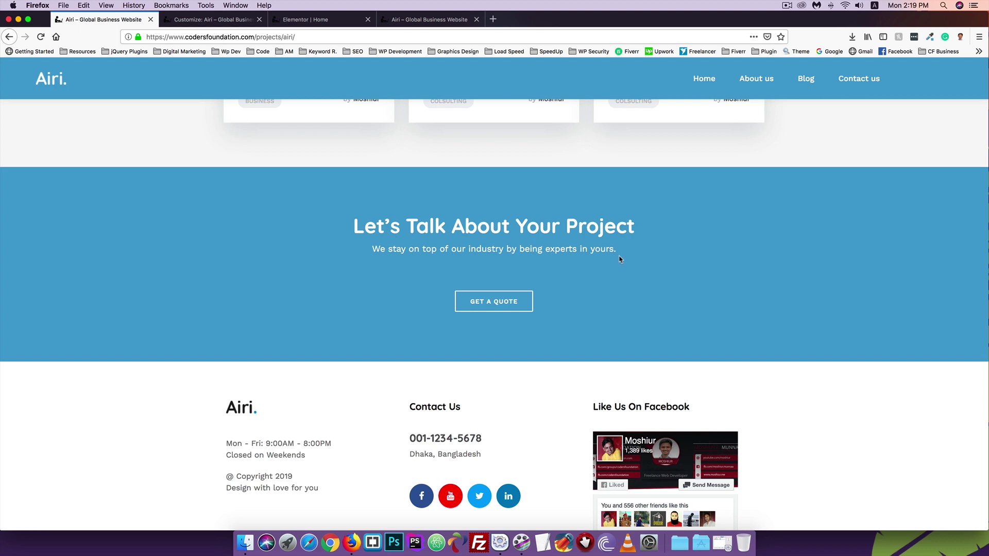
{"action": "triple_click", "coordinate": [373, 254]}
{"action": "key", "text": "super+3"}
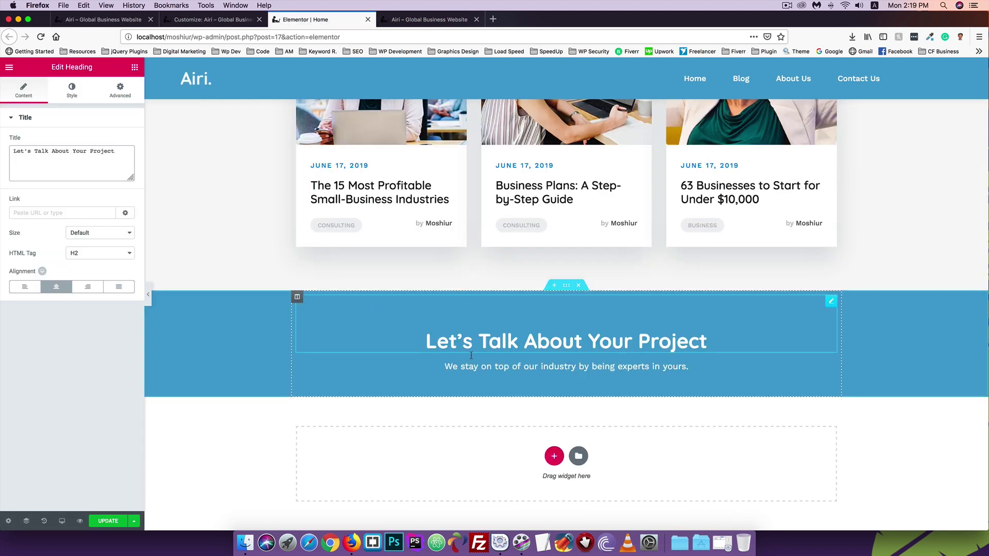
{"action": "left_click", "coordinate": [72, 89]}
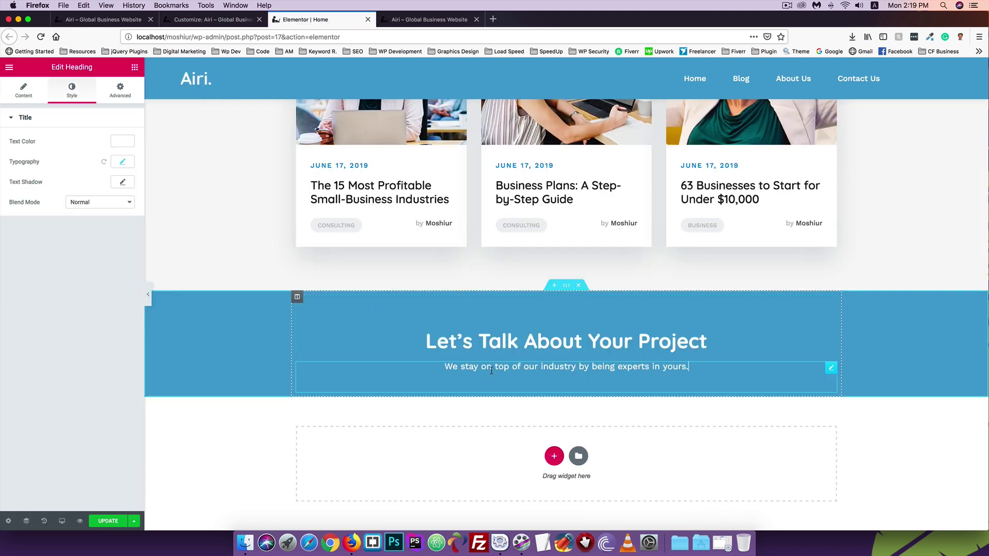
{"action": "left_click", "coordinate": [22, 85]}
{"action": "key", "text": "super+a"}
{"action": "key", "text": "super+v"}
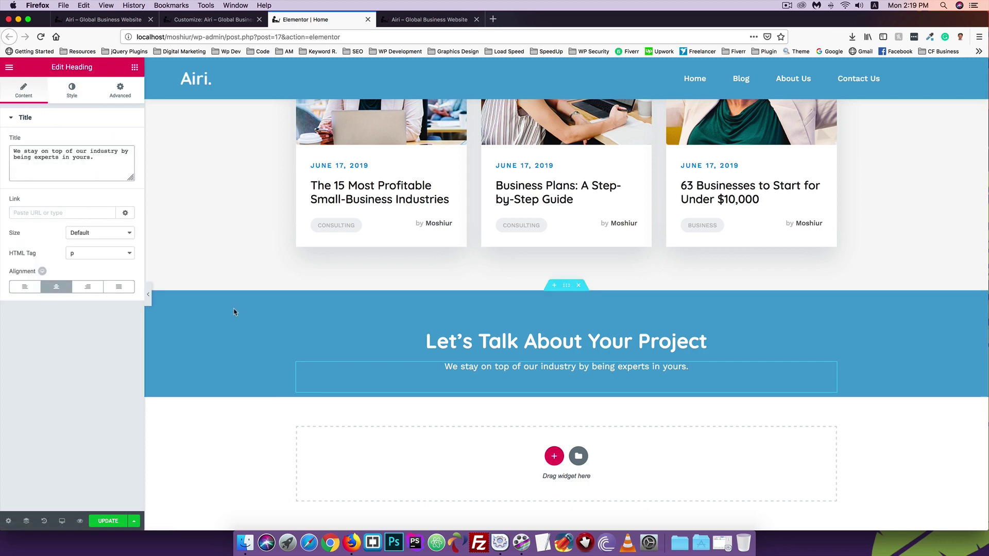
Save the page with UPDATE and return to the hero section.
{"action": "left_click", "coordinate": [105, 521]}
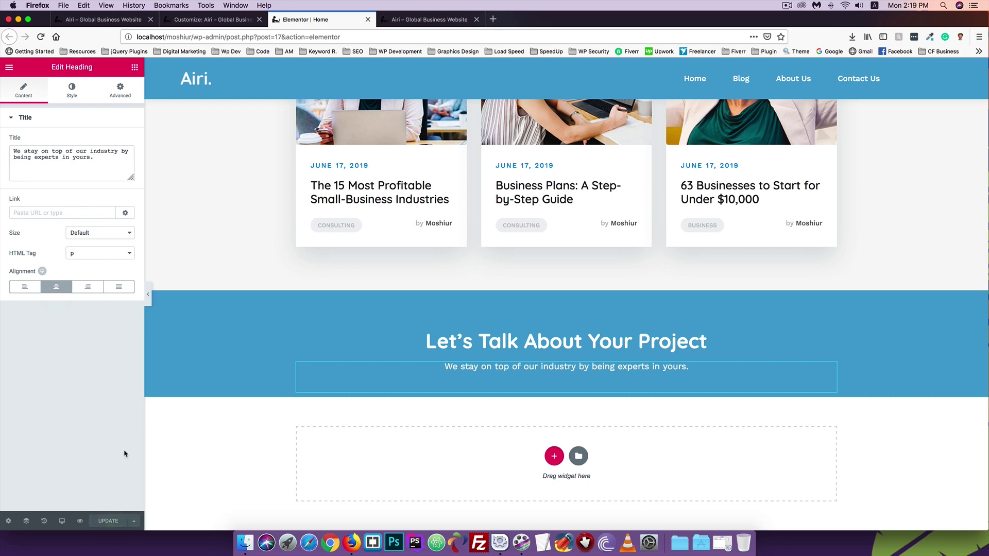
{"action": "scroll", "coordinate": [377, 393], "scroll_direction": "up", "scroll_amount": 10}
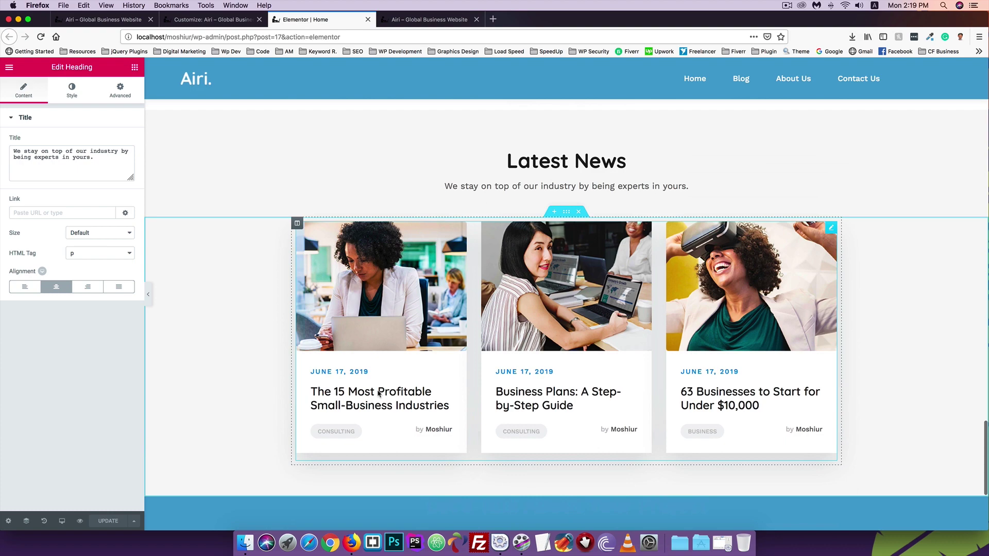
{"action": "scroll", "coordinate": [378, 394], "scroll_direction": "up", "scroll_amount": 15}
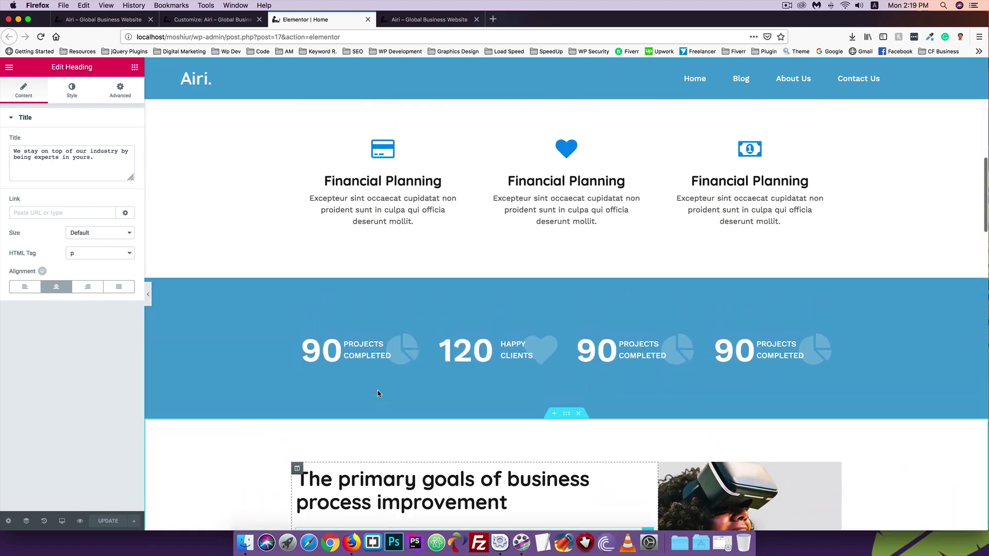
{"action": "scroll", "coordinate": [379, 394], "scroll_direction": "up", "scroll_amount": 5}
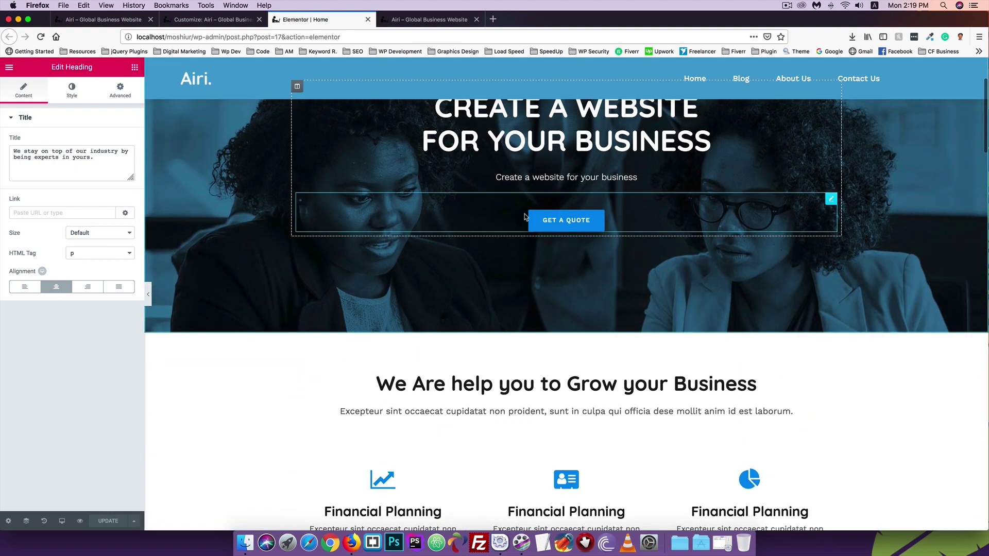
Copy the hero's GET A QUOTE button and paste it below the Let's Talk subtitle.
{"action": "right_click", "coordinate": [558, 202]}
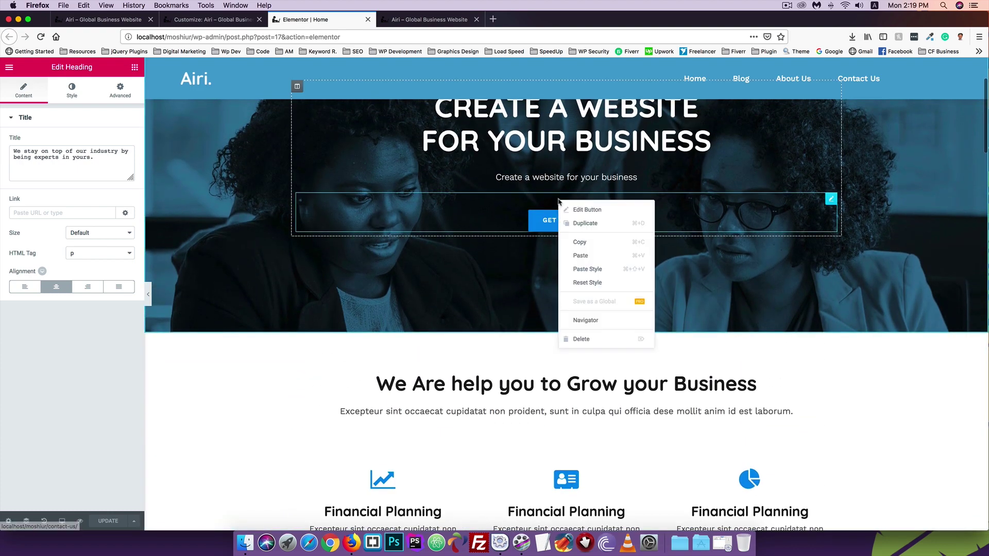
{"action": "left_click", "coordinate": [582, 240]}
{"action": "scroll", "coordinate": [514, 269], "scroll_direction": "down", "scroll_amount": 20}
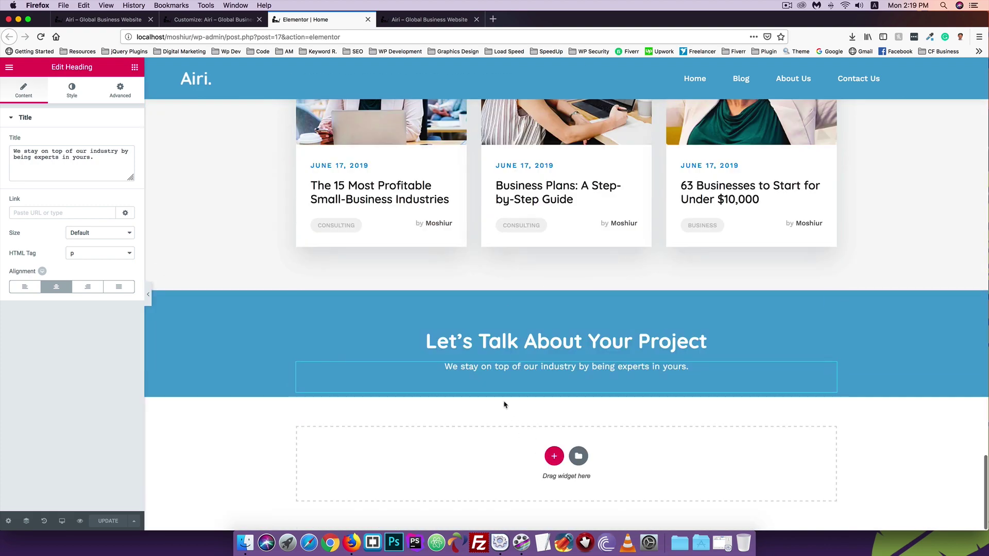
{"action": "right_click", "coordinate": [511, 385]}
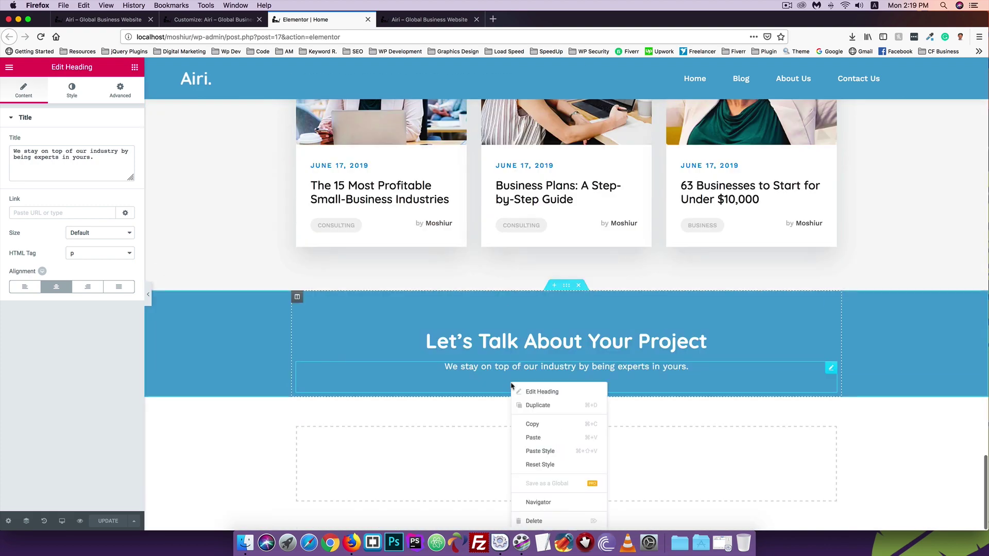
{"action": "left_click", "coordinate": [541, 438]}
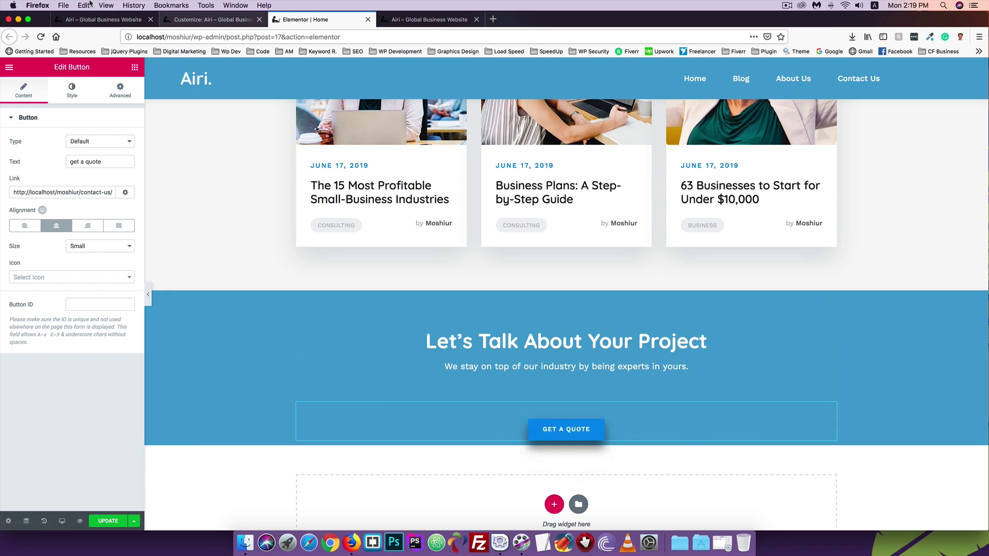
Set the copied button's entrance animation to None and view its 35 px top margin.
{"action": "left_click", "coordinate": [84, 21]}
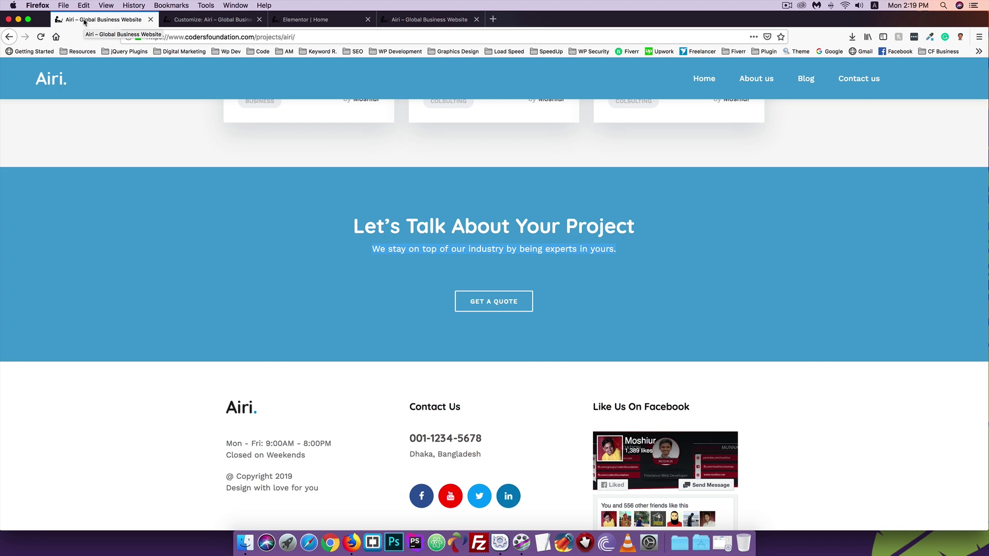
{"action": "left_click", "coordinate": [304, 20]}
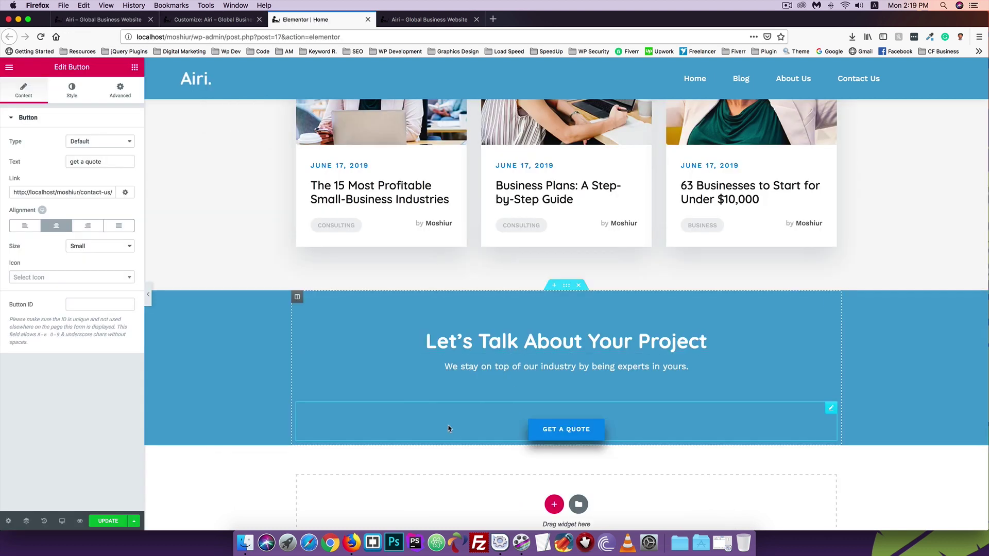
{"action": "left_click", "coordinate": [107, 100]}
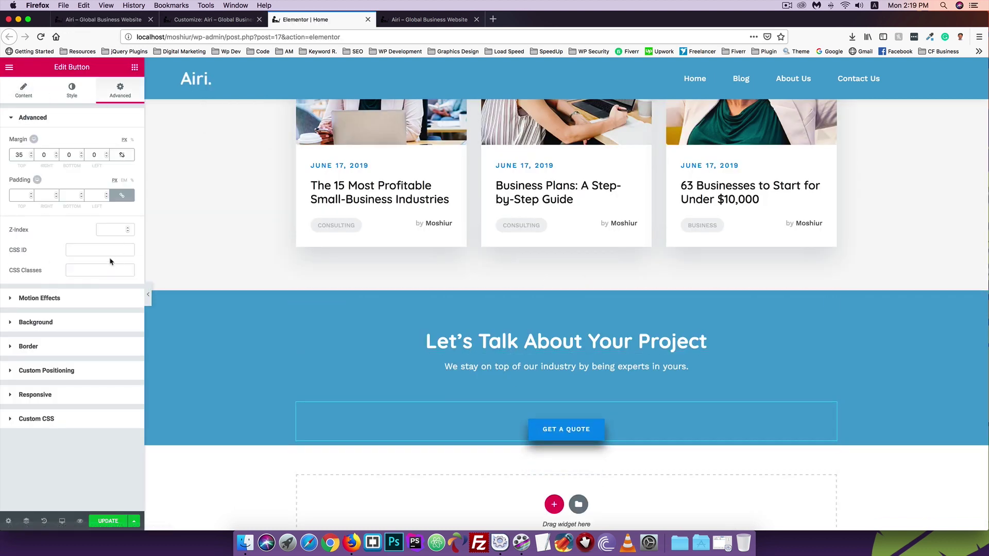
{"action": "left_click", "coordinate": [60, 298]}
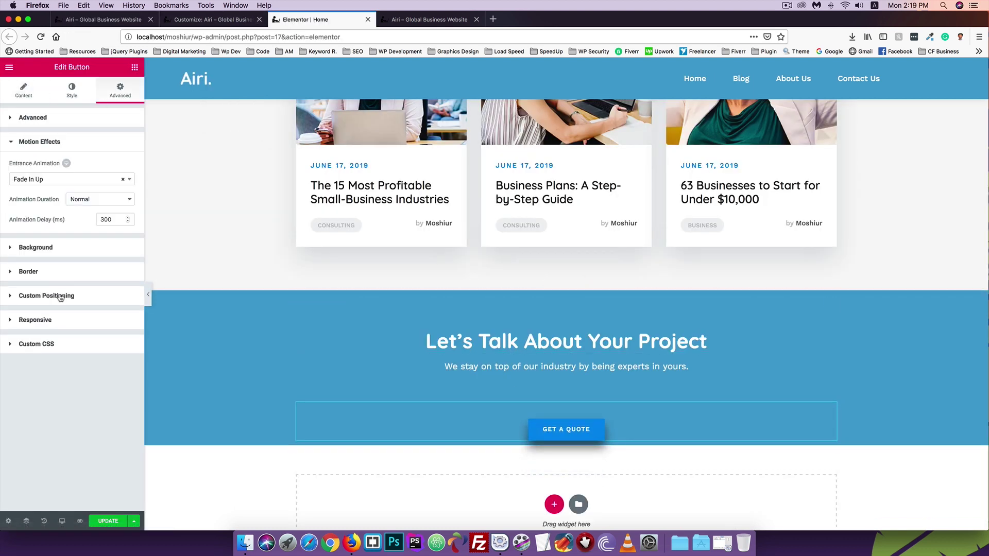
{"action": "left_click", "coordinate": [123, 179]}
{"action": "left_click", "coordinate": [13, 208]}
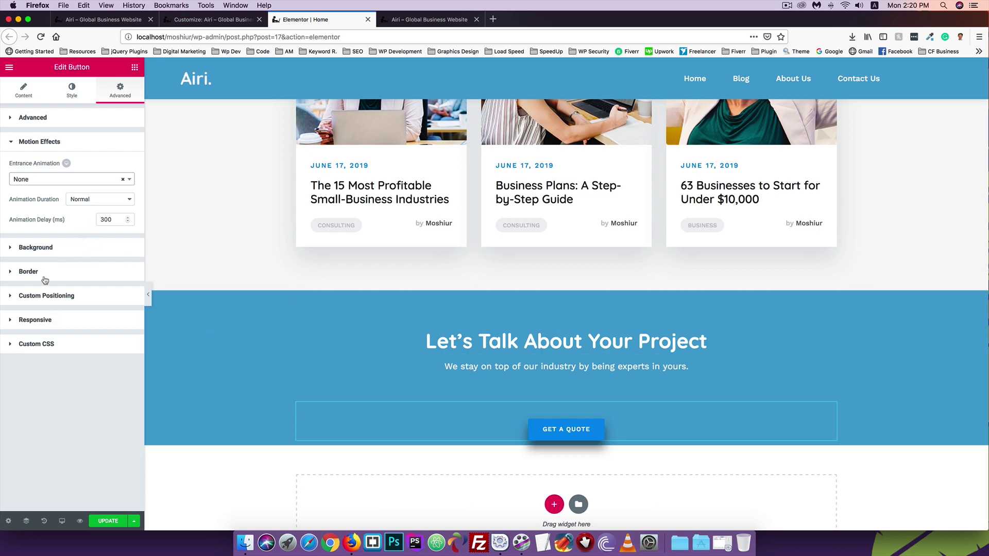
{"action": "left_click", "coordinate": [35, 120]}
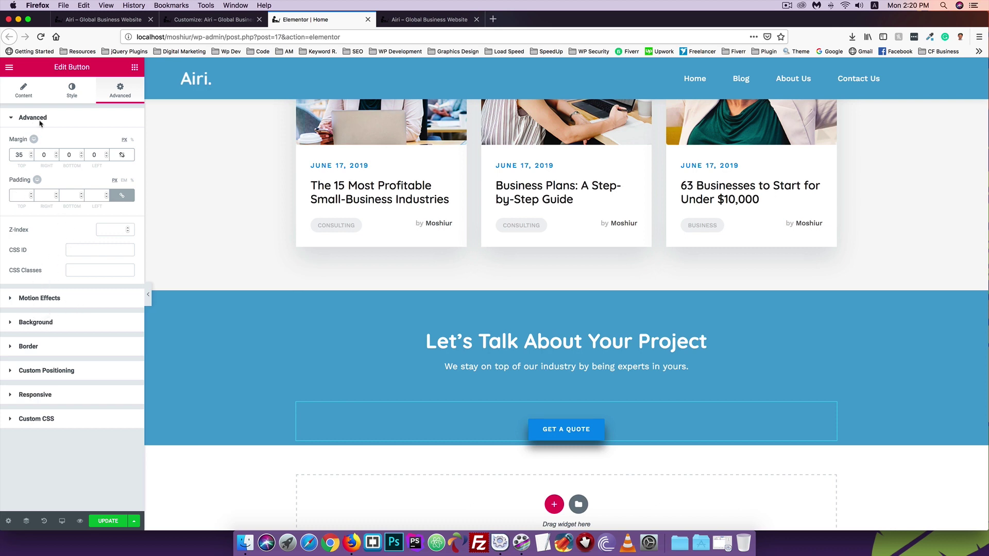
After trying white and transparent shades, clear the button's background colour so it renders grey.
{"action": "left_click", "coordinate": [26, 92]}
{"action": "left_click", "coordinate": [56, 94]}
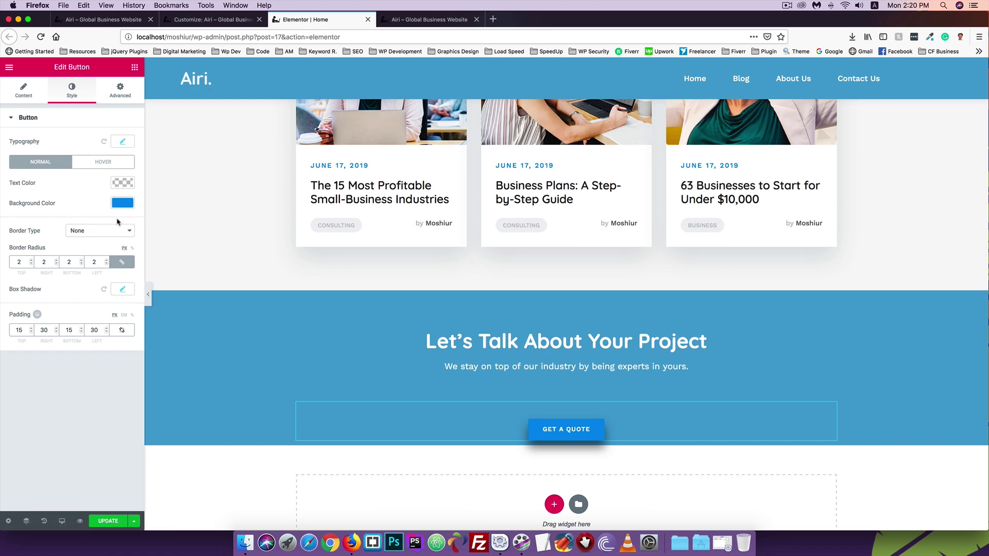
{"action": "left_click", "coordinate": [122, 202]}
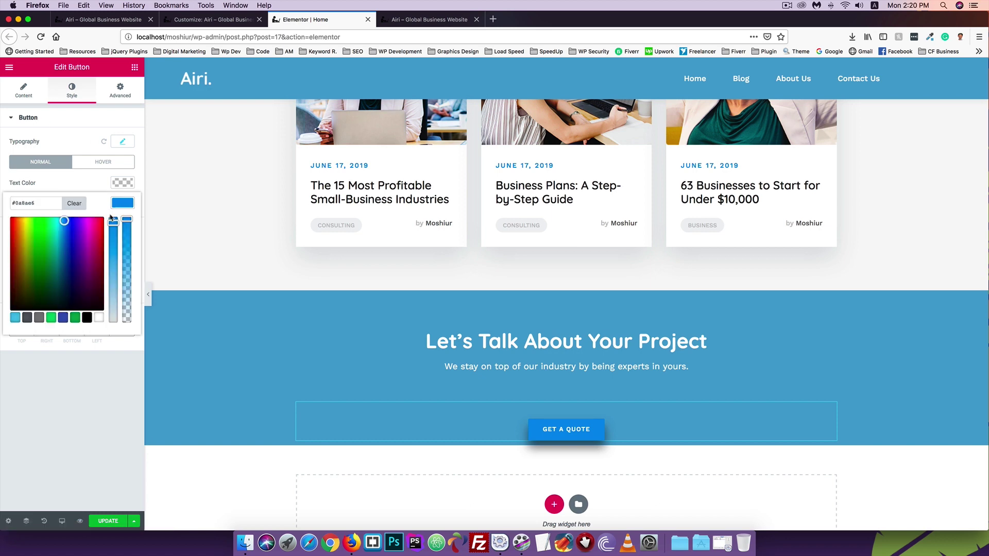
{"action": "left_click", "coordinate": [97, 317]}
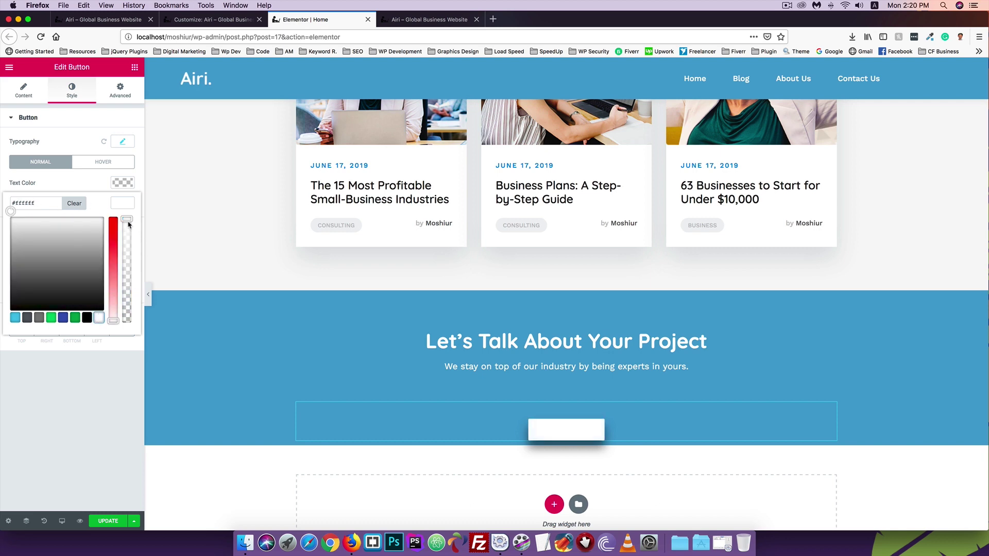
{"action": "left_click_drag", "start_coordinate": [128, 224], "coordinate": [127, 322]}
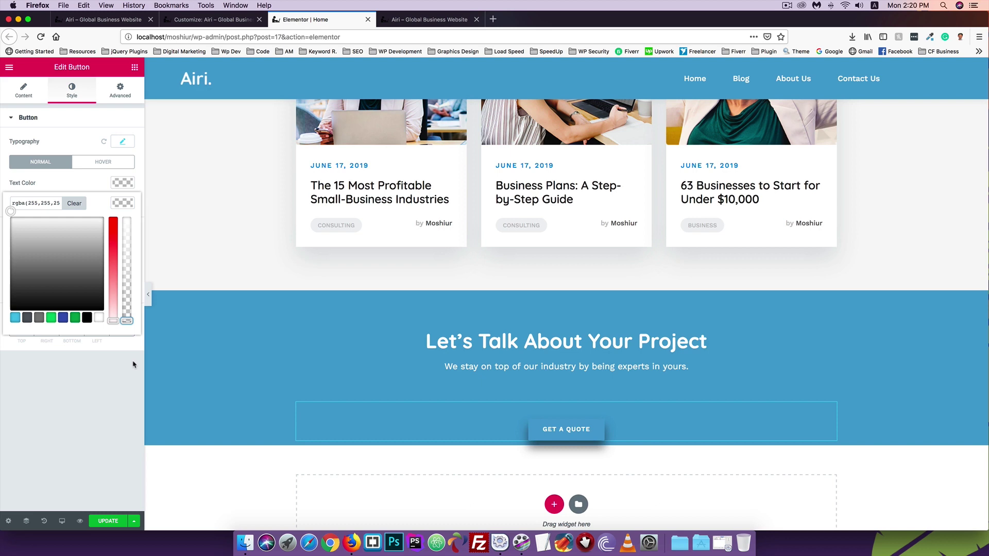
{"action": "left_click", "coordinate": [126, 242]}
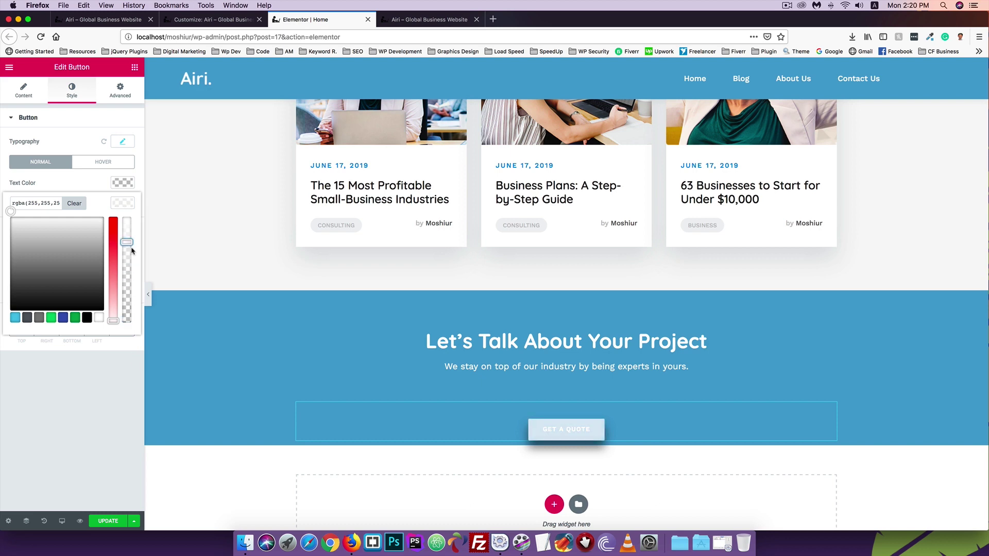
{"action": "left_click", "coordinate": [73, 203]}
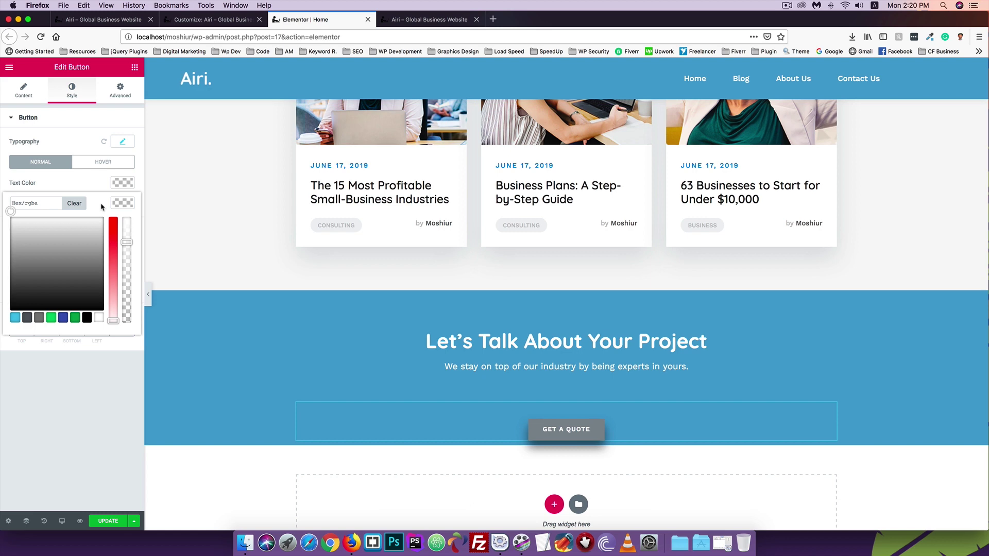
{"action": "left_click", "coordinate": [123, 204]}
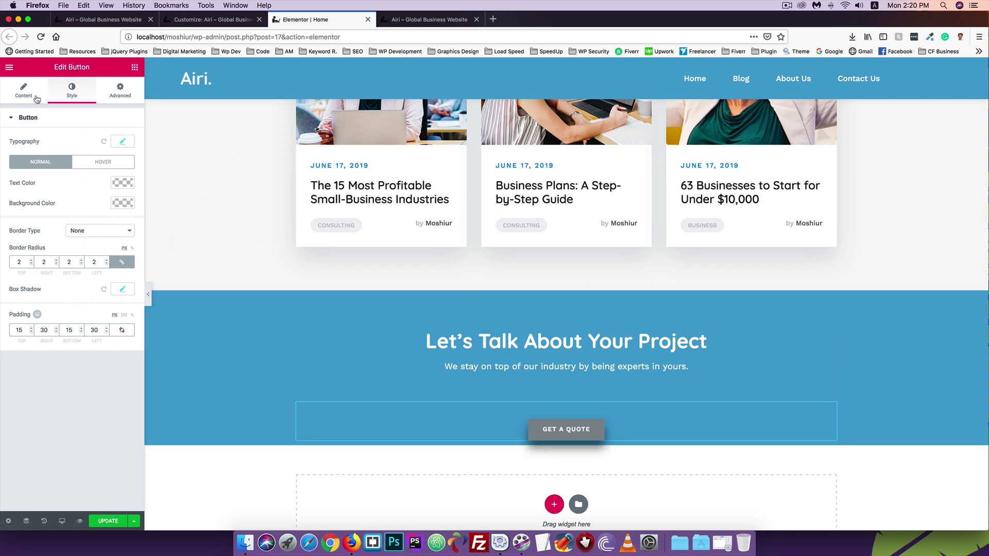
Choose a classic background type in the button's Advanced background settings.
{"action": "left_click", "coordinate": [111, 97]}
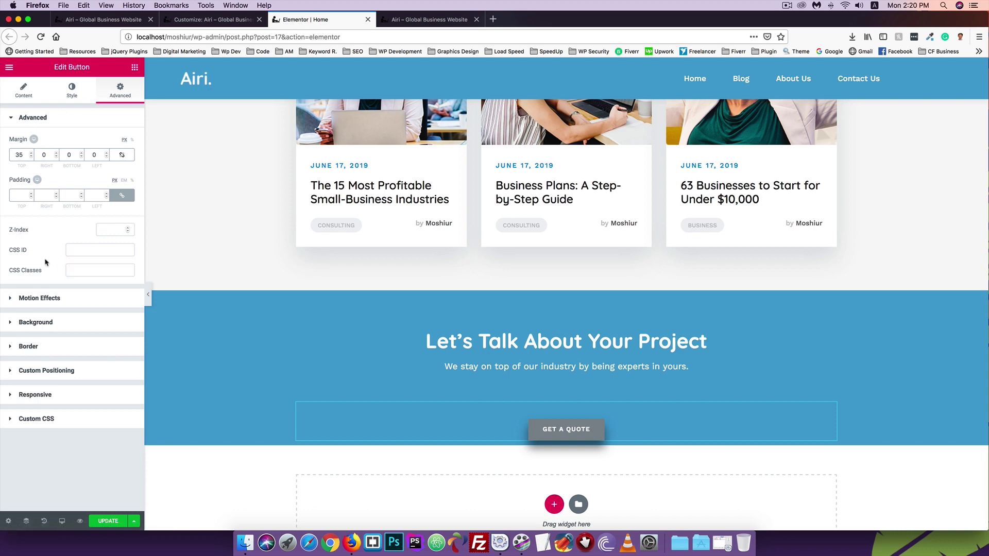
{"action": "left_click", "coordinate": [21, 322]}
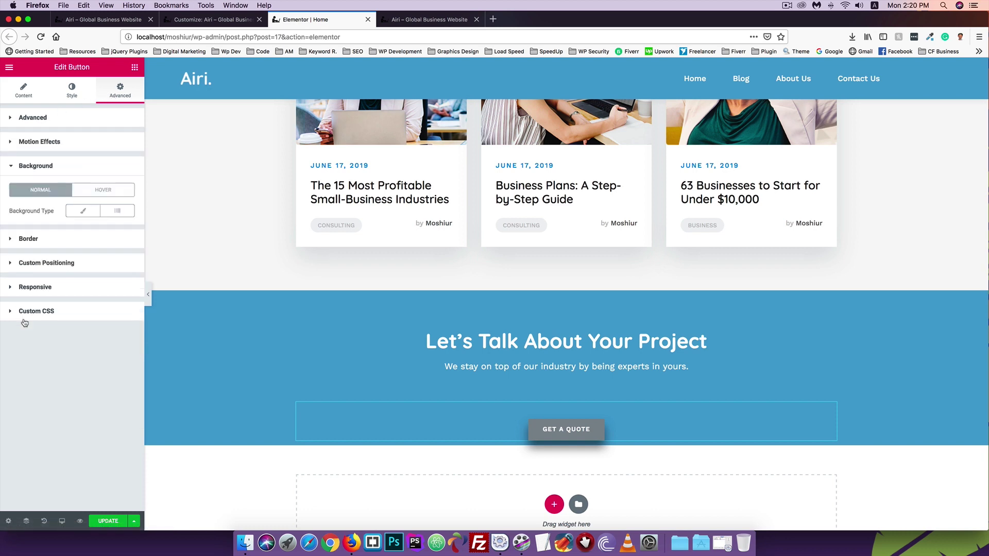
{"action": "left_click", "coordinate": [75, 212]}
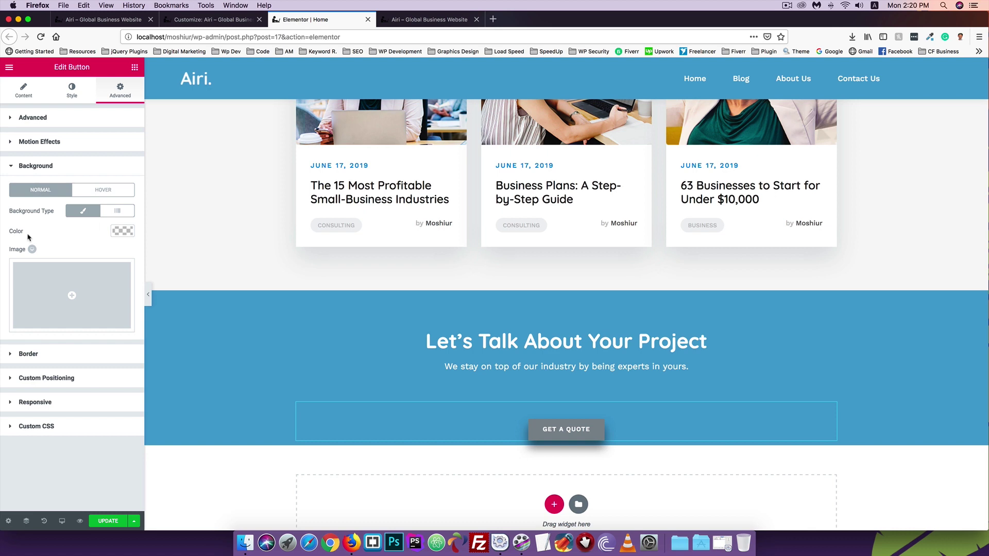
{"action": "left_click", "coordinate": [66, 94]}
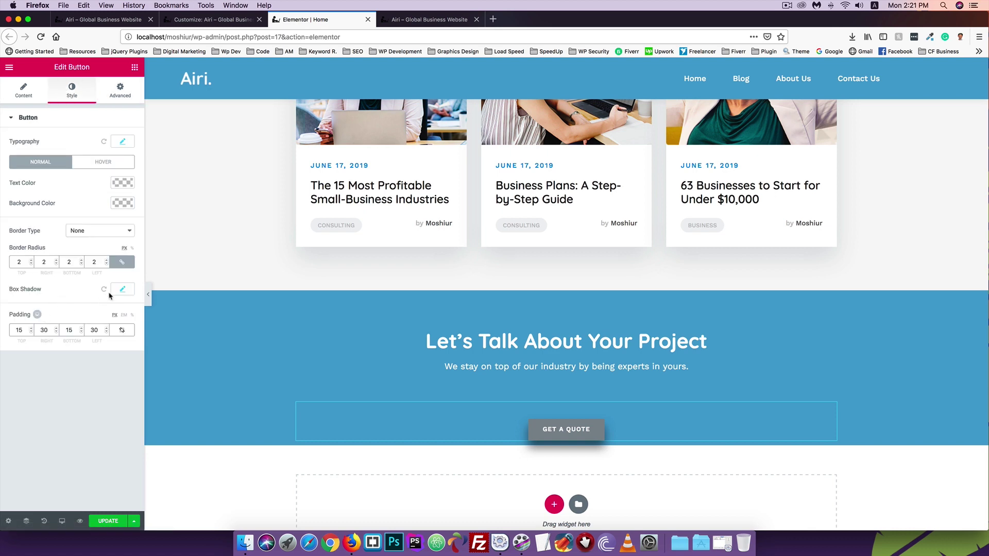
Set the button's box shadow blur and vertical offset to 0, then save the page.
{"action": "left_click", "coordinate": [122, 289]}
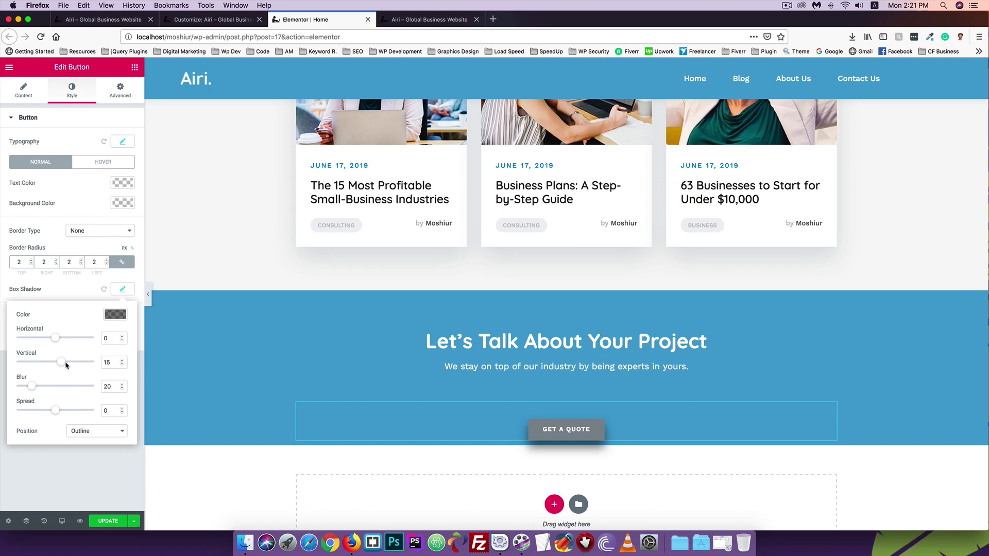
{"action": "double_click", "coordinate": [107, 386]}
{"action": "type", "text": "0"}
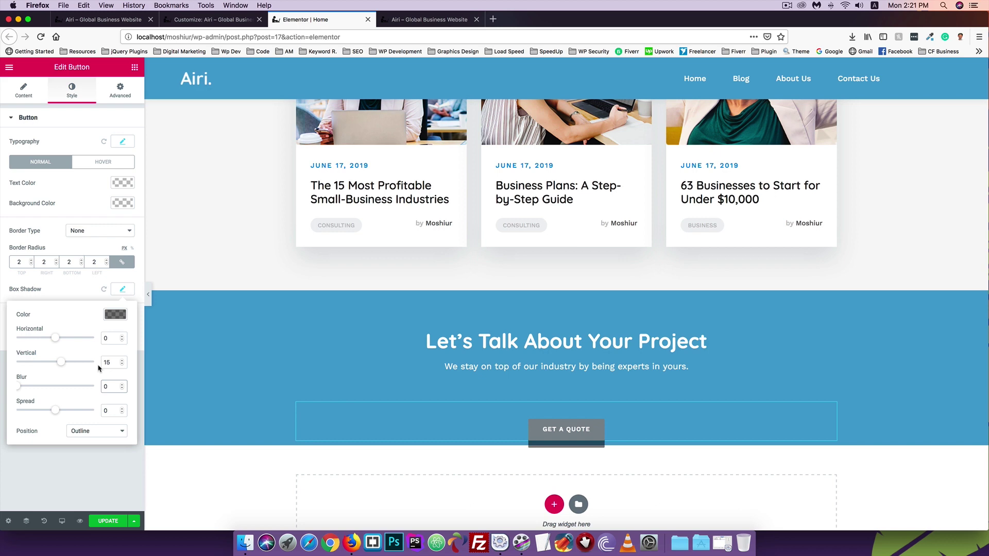
{"action": "double_click", "coordinate": [116, 362]}
{"action": "type", "text": "0"}
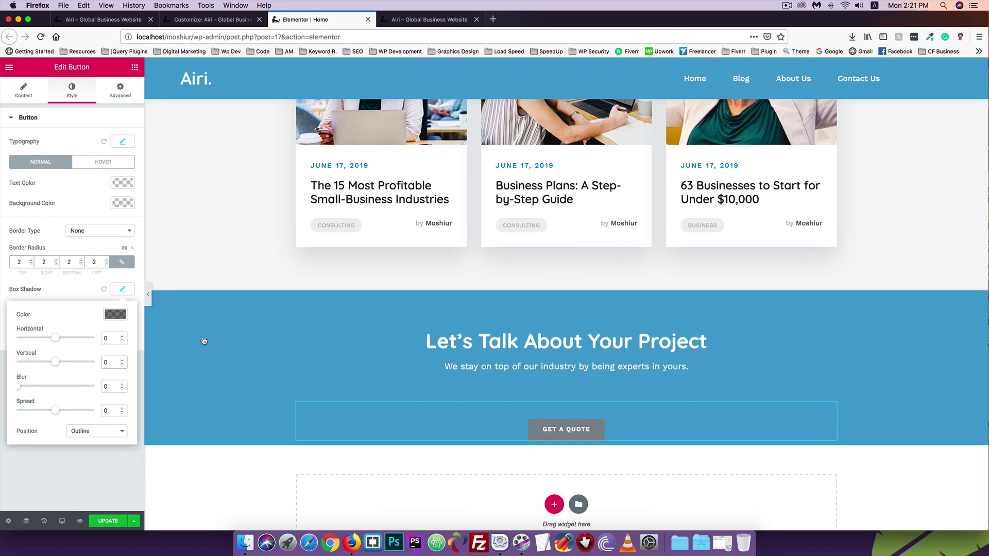
{"action": "left_click", "coordinate": [112, 522]}
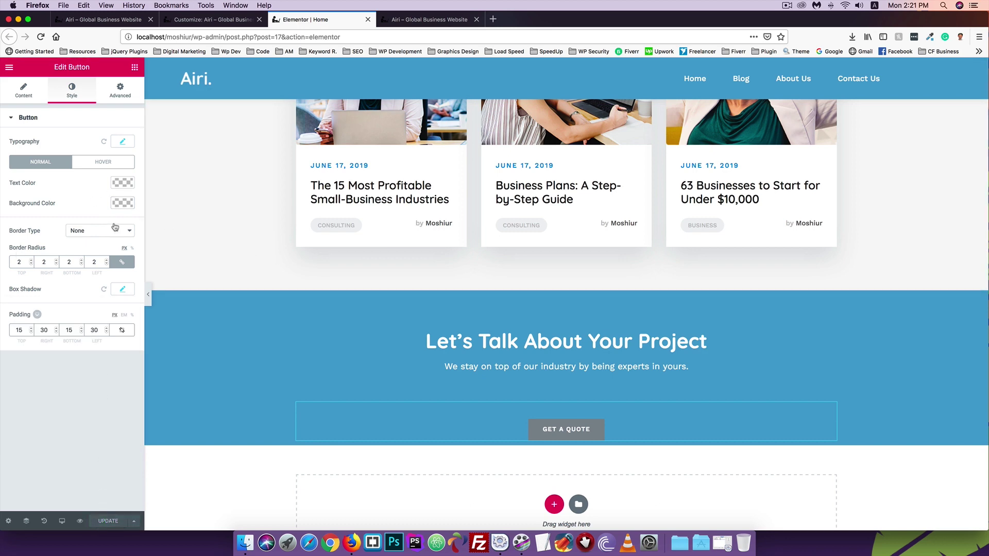
{"action": "left_click", "coordinate": [122, 204]}
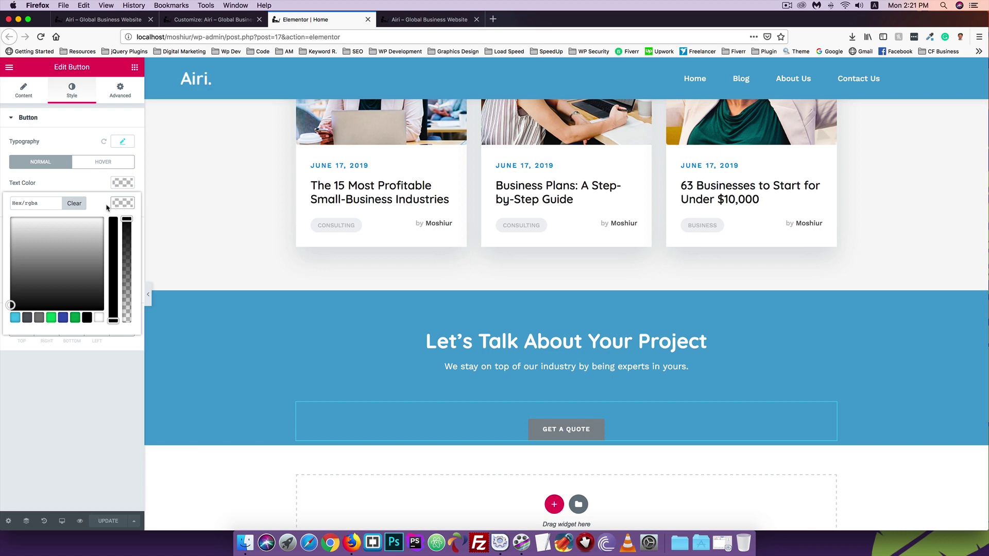
Make the Get a Quote button background white with alpha dragged to 0, fully transparent.
{"action": "left_click", "coordinate": [98, 317]}
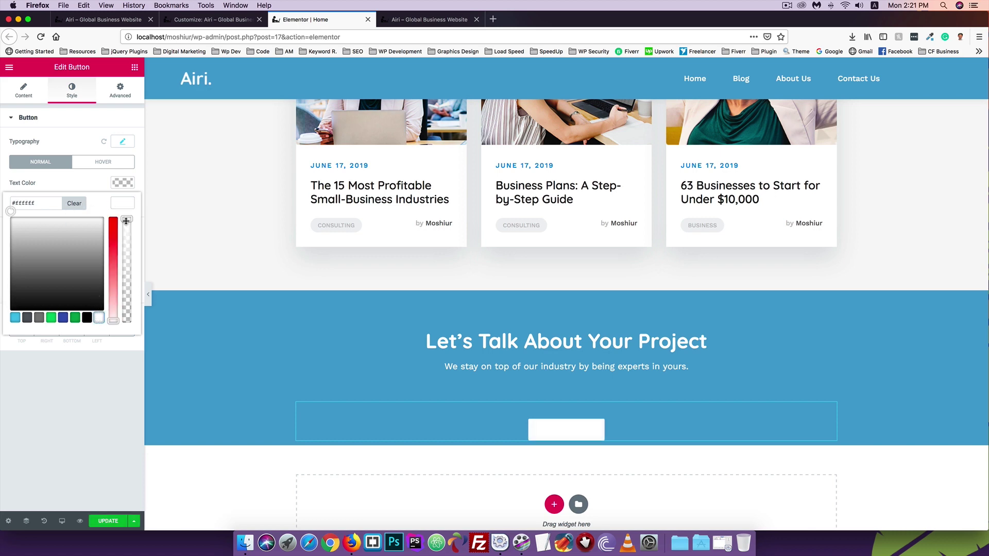
{"action": "left_click_drag", "start_coordinate": [126, 221], "coordinate": [129, 330]}
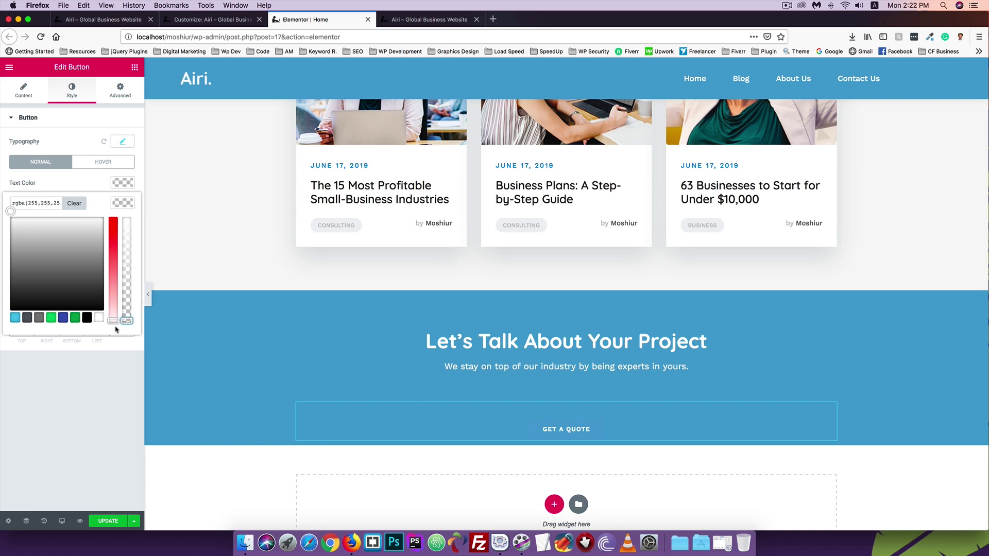
{"action": "left_click", "coordinate": [122, 203]}
Give the button a solid border 2 px wide on all sides.
{"action": "left_click", "coordinate": [84, 231]}
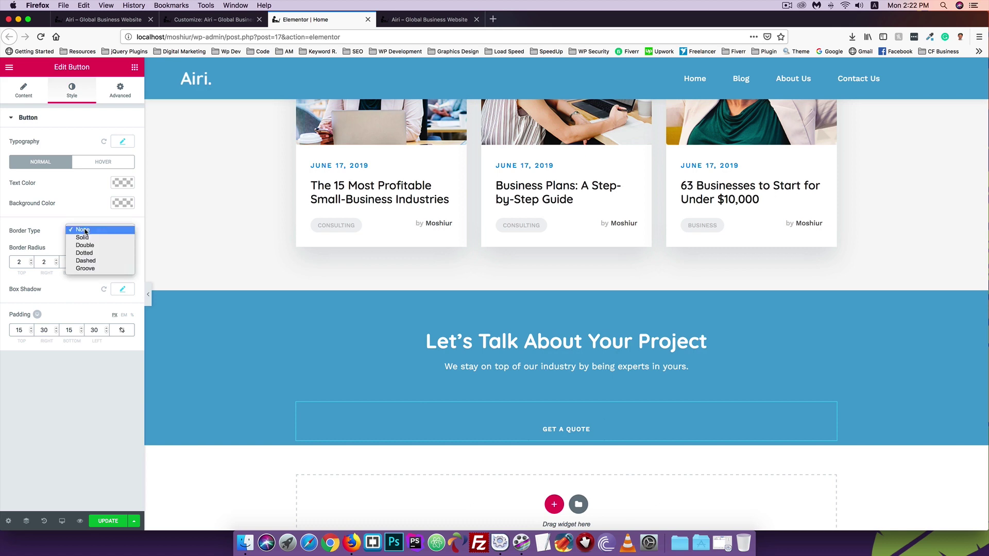
{"action": "left_click", "coordinate": [86, 241]}
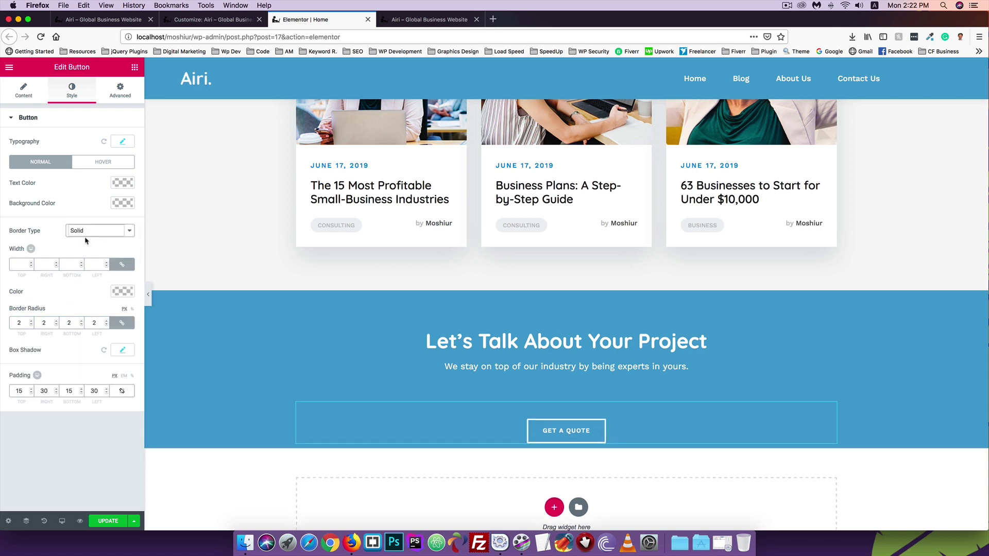
{"action": "left_click", "coordinate": [25, 262]}
{"action": "type", "text": "2"}
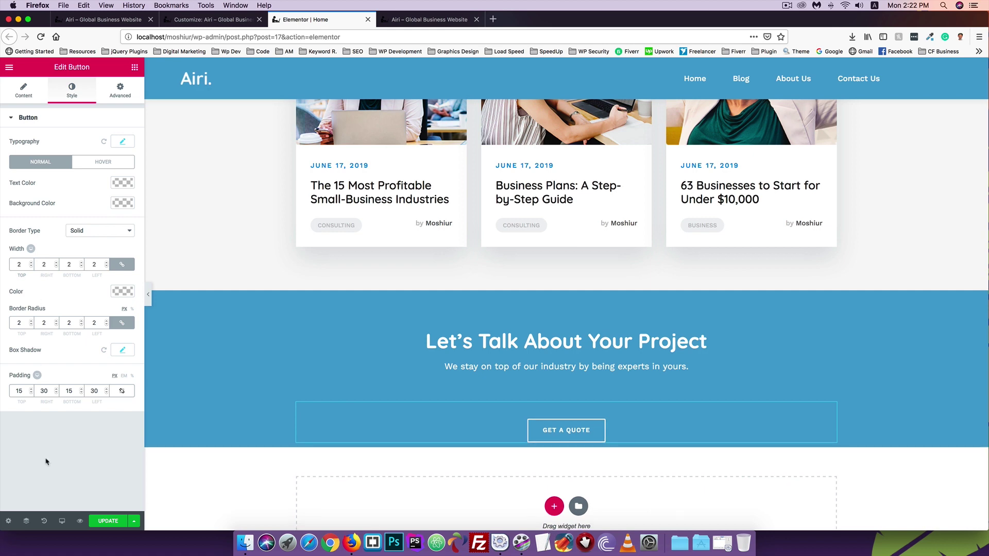
Compare the local page's Let's Talk section against the live reference site, then return to Elementor's Home editor.
{"action": "left_click", "coordinate": [423, 19]}
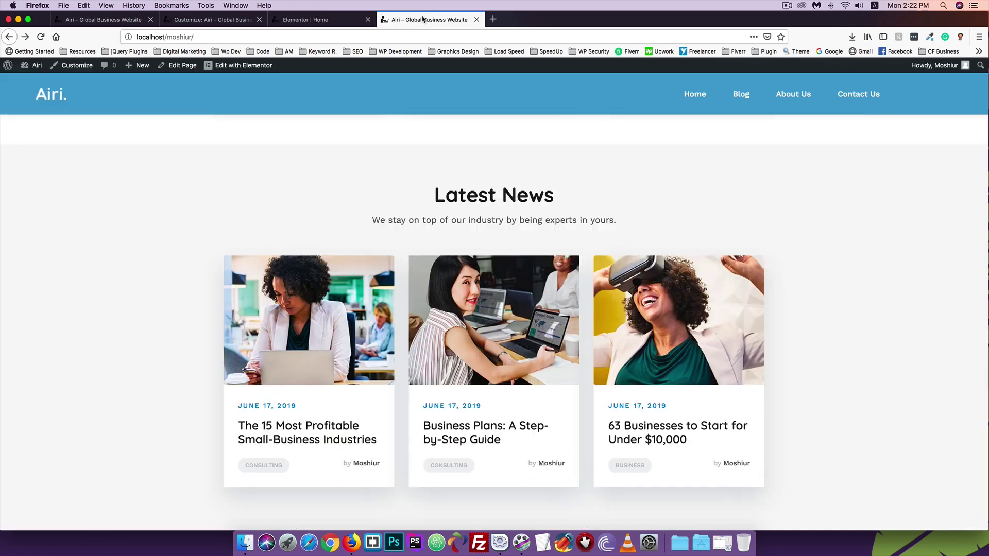
{"action": "left_click", "coordinate": [24, 36]}
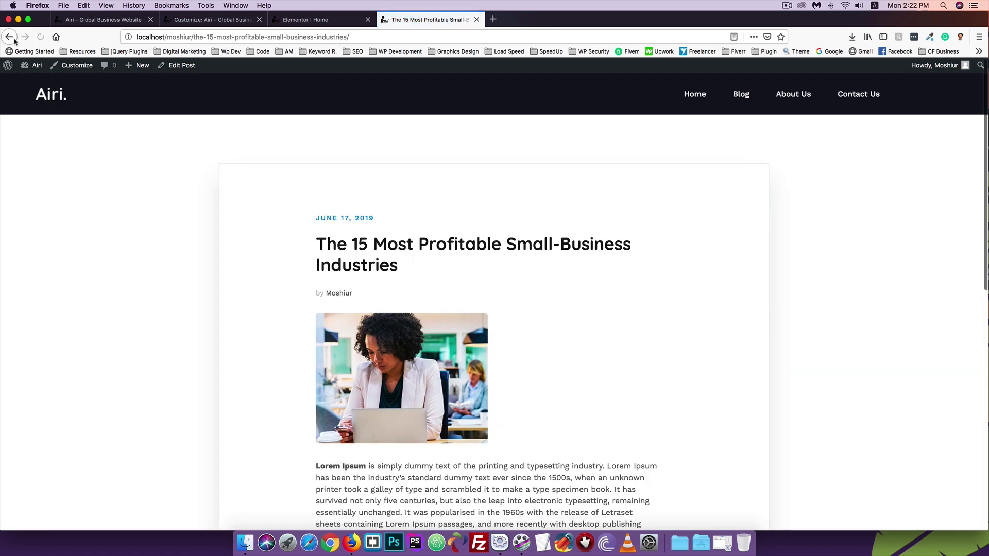
{"action": "left_click", "coordinate": [11, 37]}
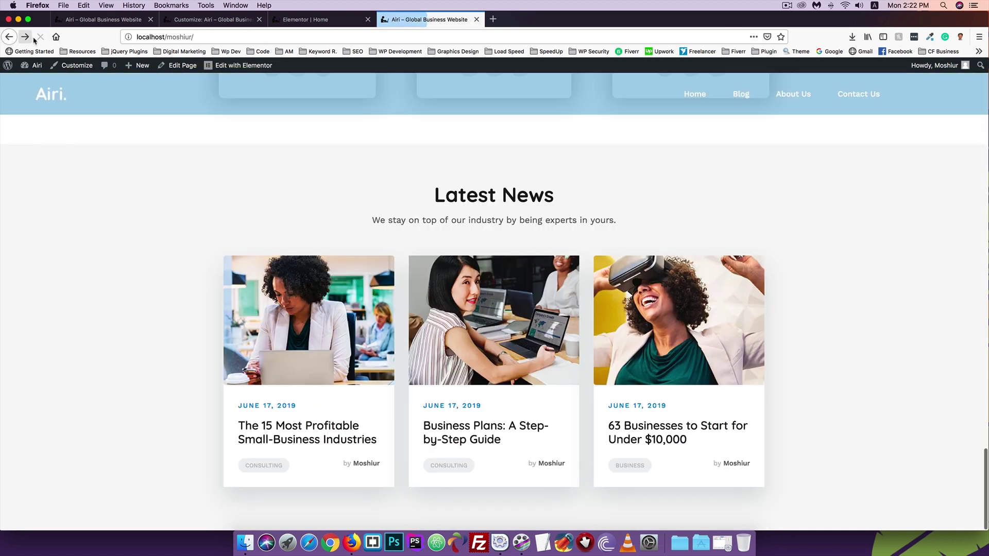
{"action": "scroll", "coordinate": [184, 241], "scroll_direction": "down", "scroll_amount": 3}
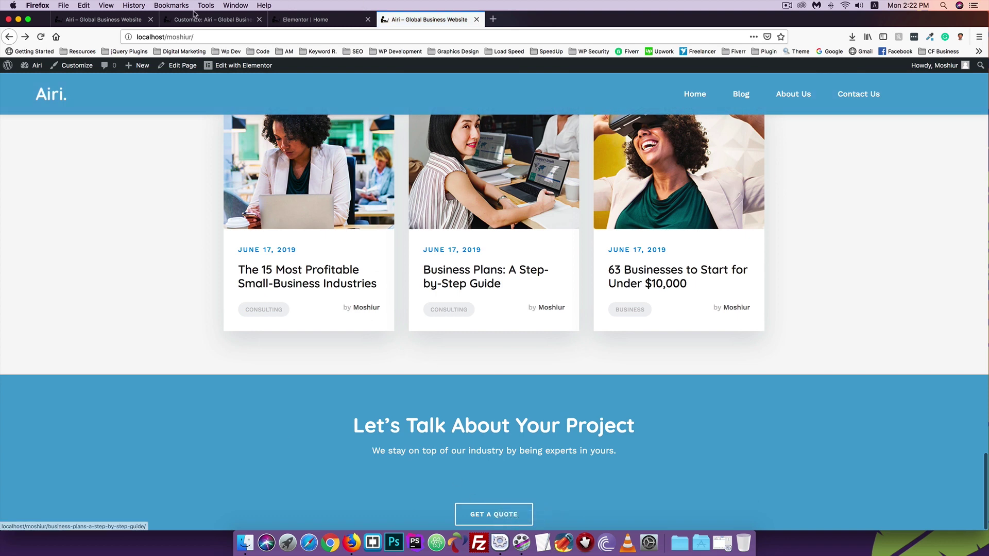
{"action": "left_click", "coordinate": [130, 21]}
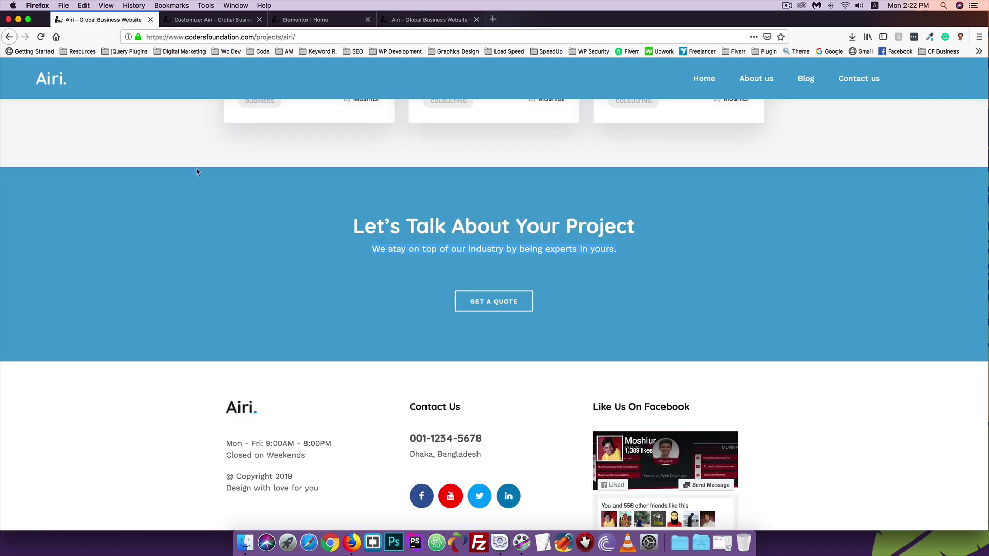
{"action": "left_click", "coordinate": [273, 219]}
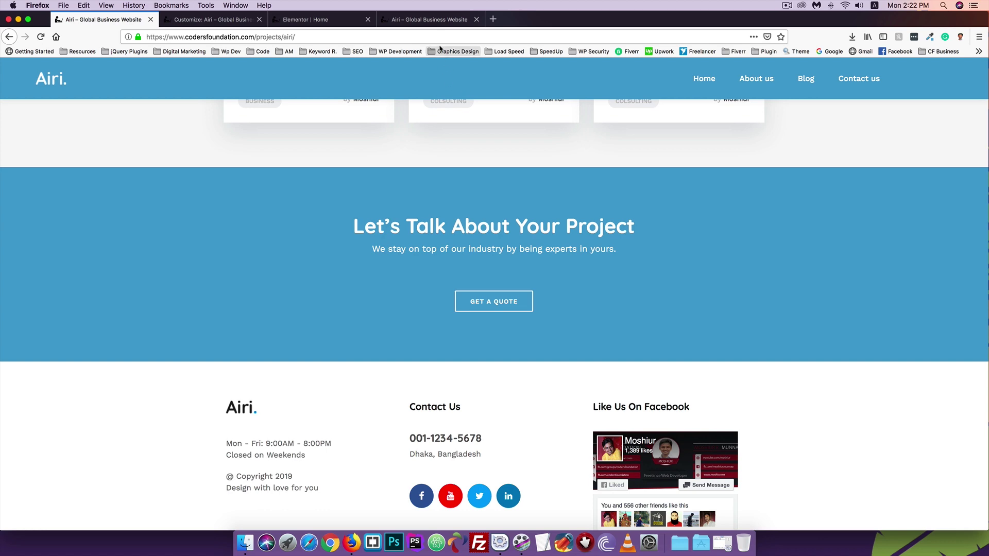
{"action": "left_click", "coordinate": [436, 23]}
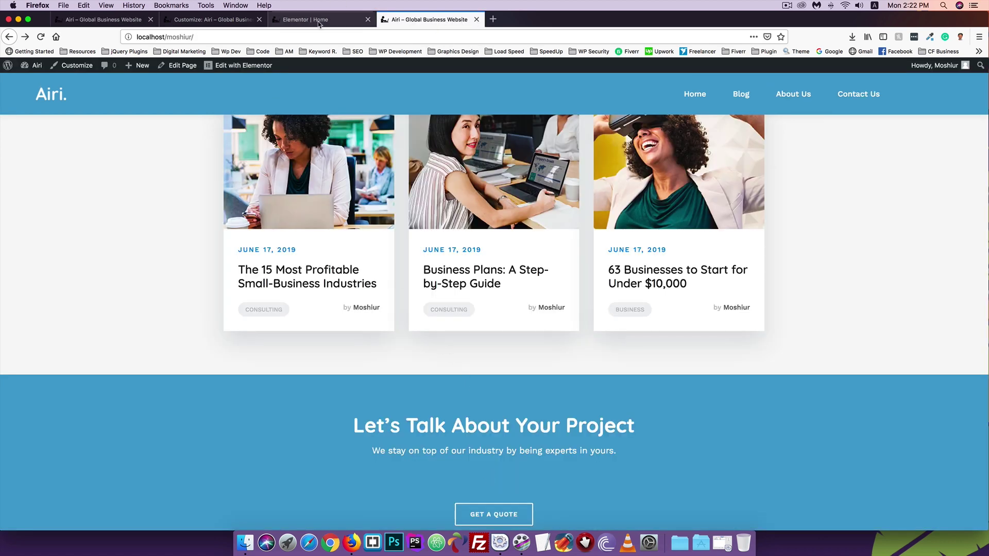
{"action": "left_click", "coordinate": [291, 22]}
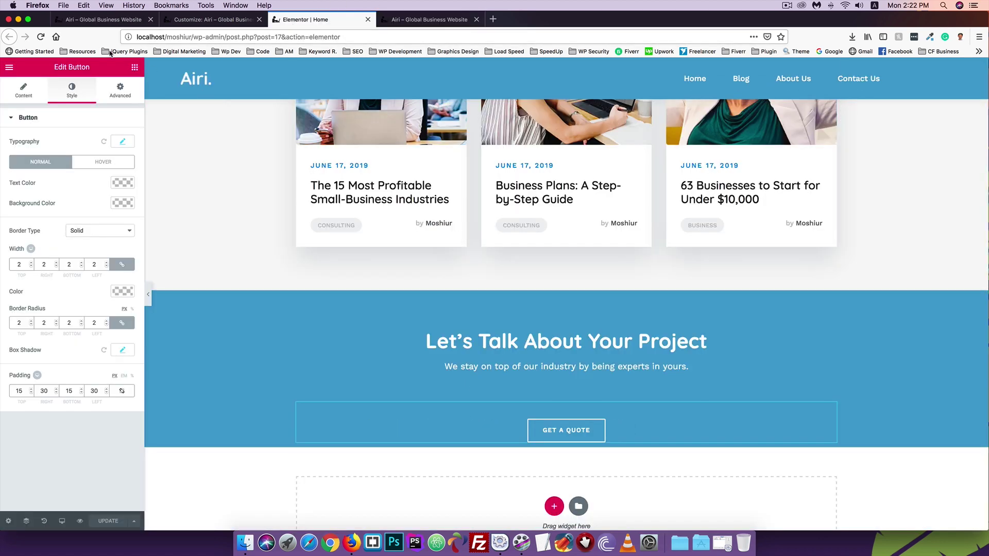
Change the Get a Quote button's top margin from 35 to 0 and update the page.
{"action": "left_click", "coordinate": [120, 92]}
{"action": "left_click_drag", "start_coordinate": [29, 155], "coordinate": [1, 151]}
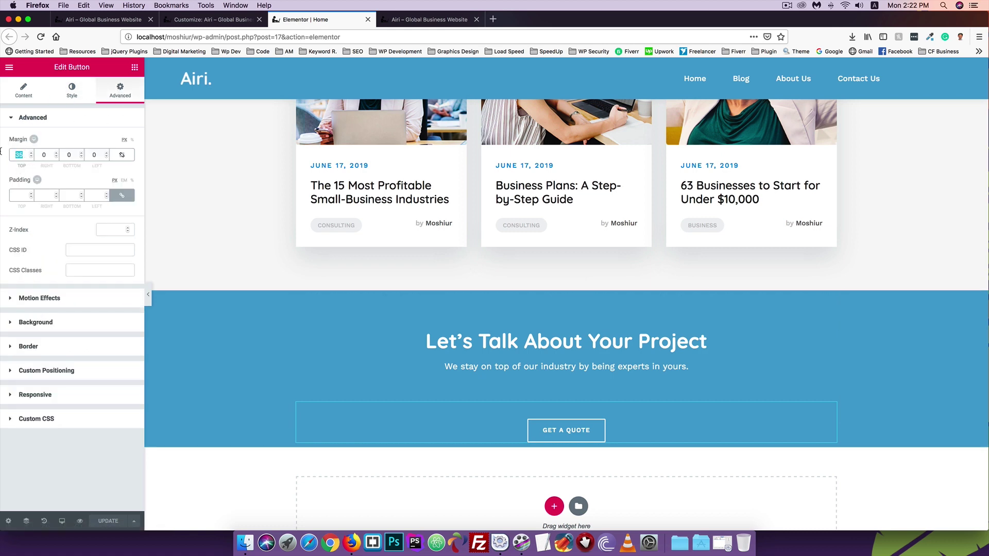
{"action": "type", "text": "0"}
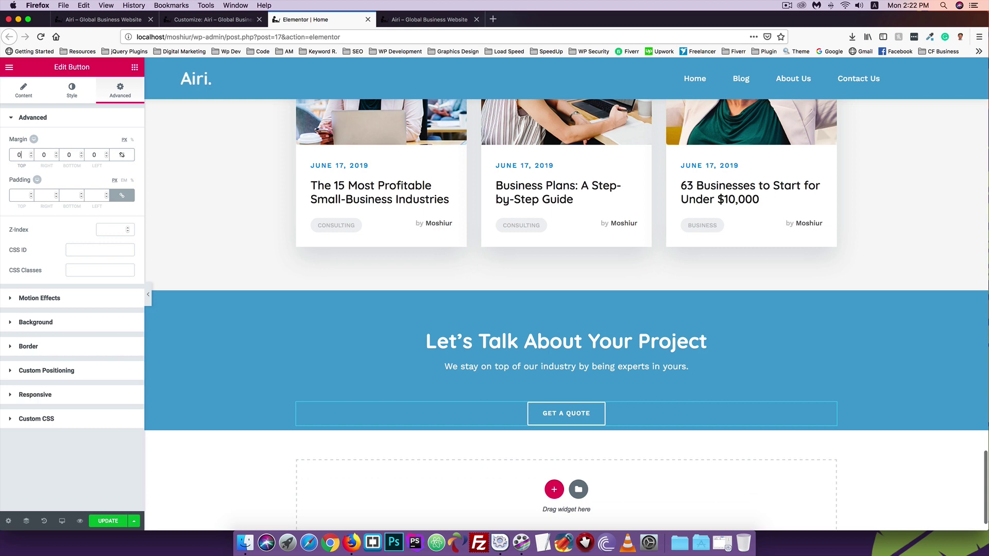
{"action": "left_click", "coordinate": [116, 519]}
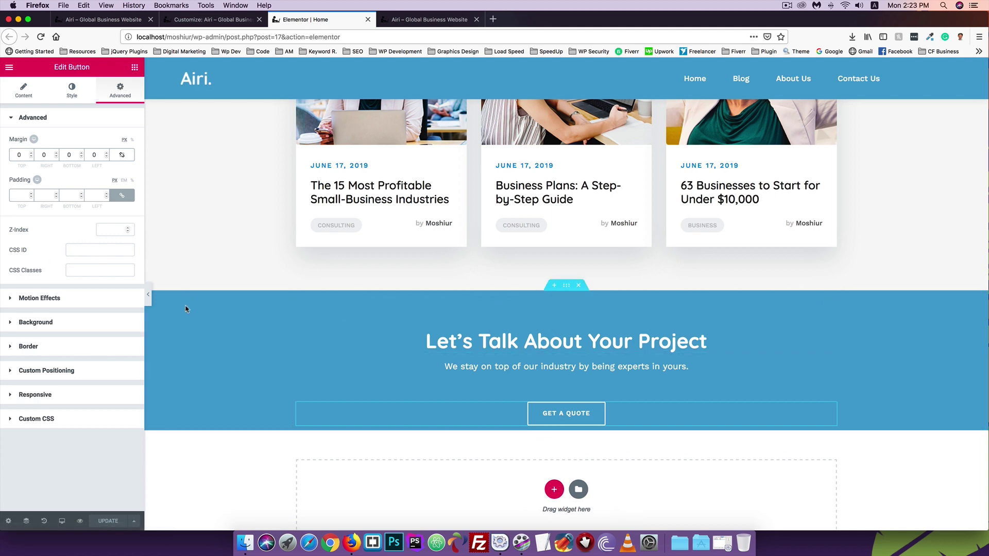
Unlink the blue section's padding, set bottom padding to 90 px, and update.
{"action": "right_click", "coordinate": [194, 318]}
{"action": "left_click", "coordinate": [213, 327]}
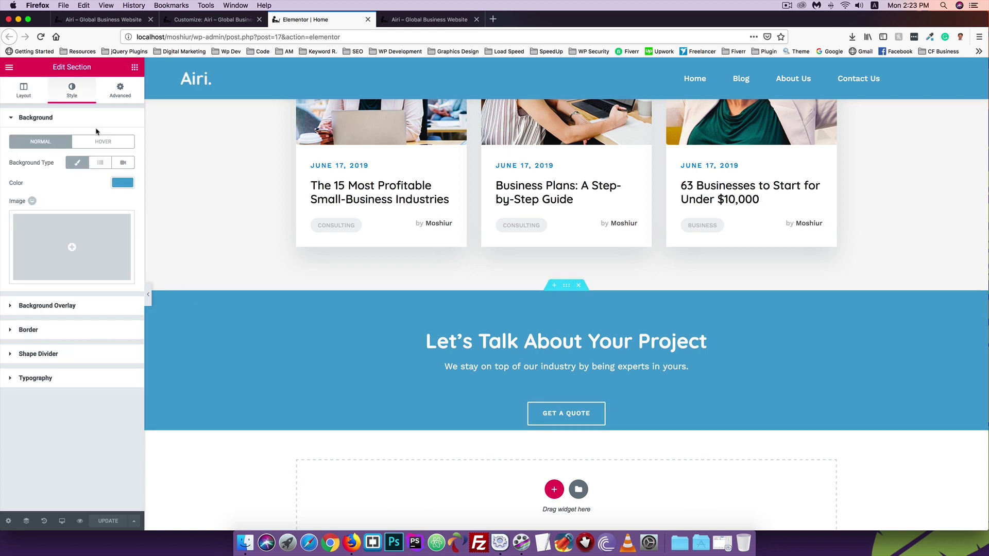
{"action": "left_click", "coordinate": [120, 90]}
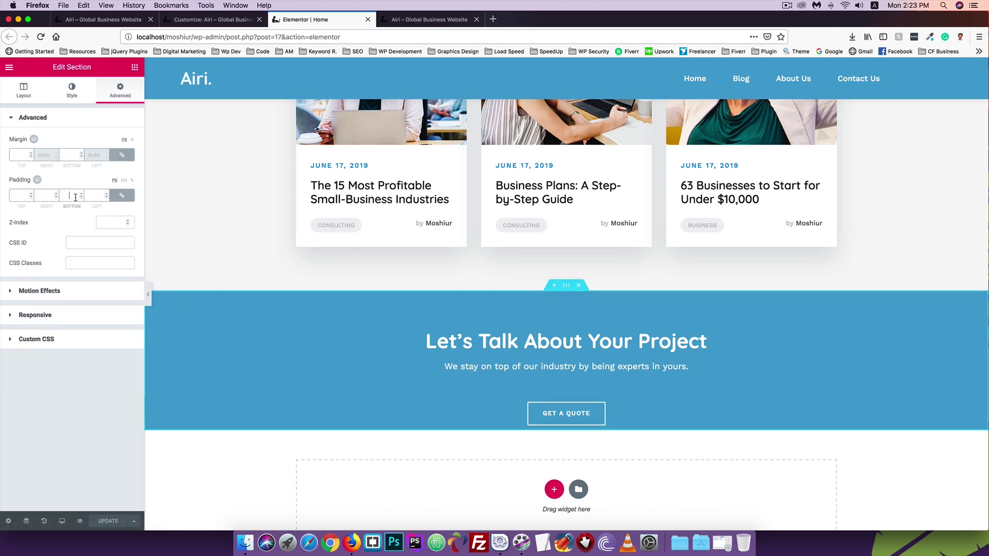
{"action": "left_click", "coordinate": [122, 195]}
{"action": "double_click", "coordinate": [69, 195]}
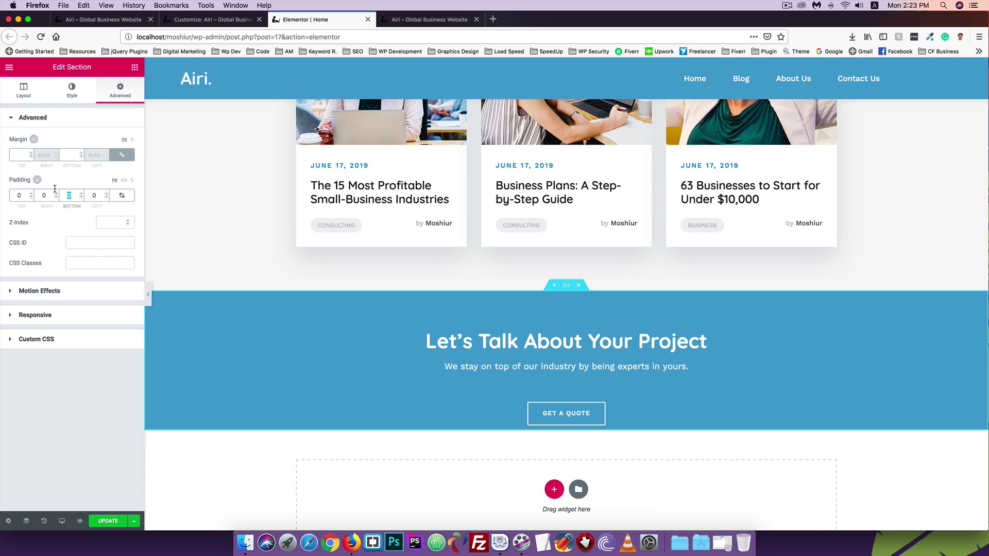
{"action": "type", "text": "90"}
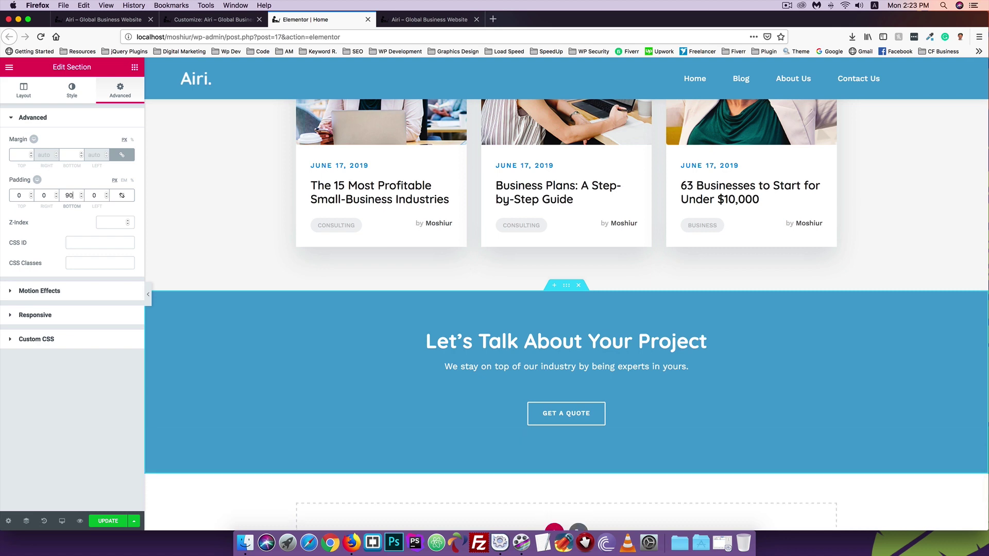
{"action": "left_click", "coordinate": [108, 521]}
Reload the local home page and compare the Let's Talk section with the live site.
{"action": "left_click", "coordinate": [429, 19]}
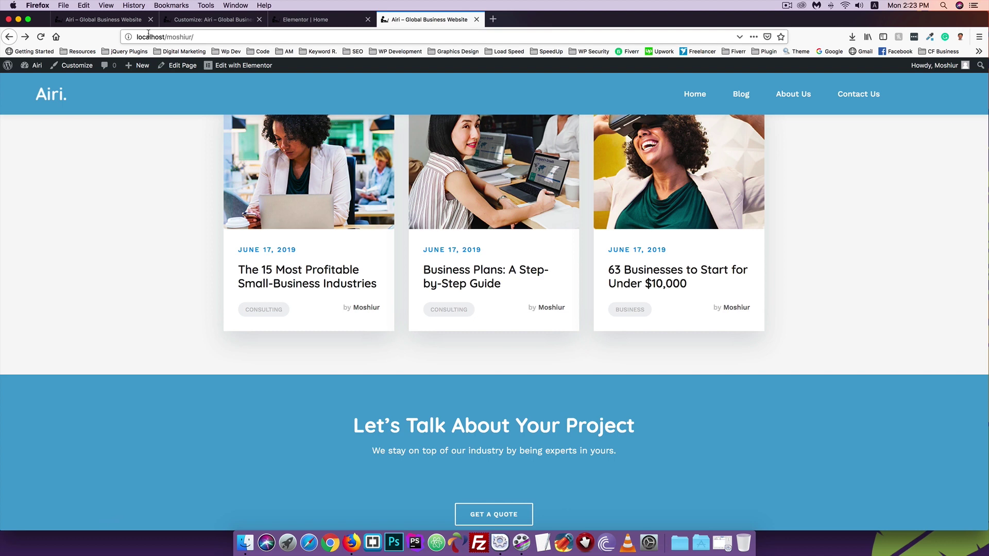
{"action": "left_click", "coordinate": [40, 36]}
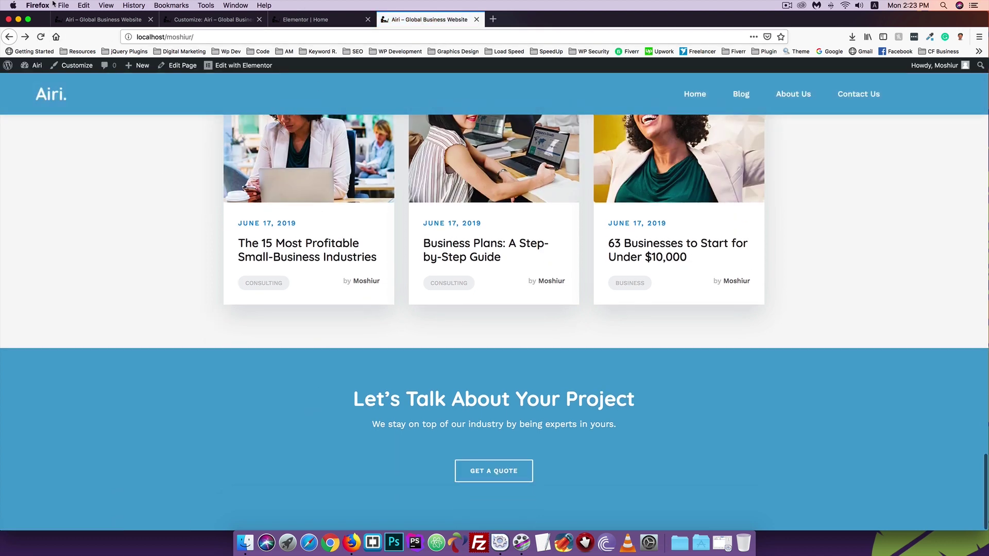
{"action": "left_click", "coordinate": [97, 19]}
{"action": "scroll", "coordinate": [101, 159], "scroll_direction": "up", "scroll_amount": 1}
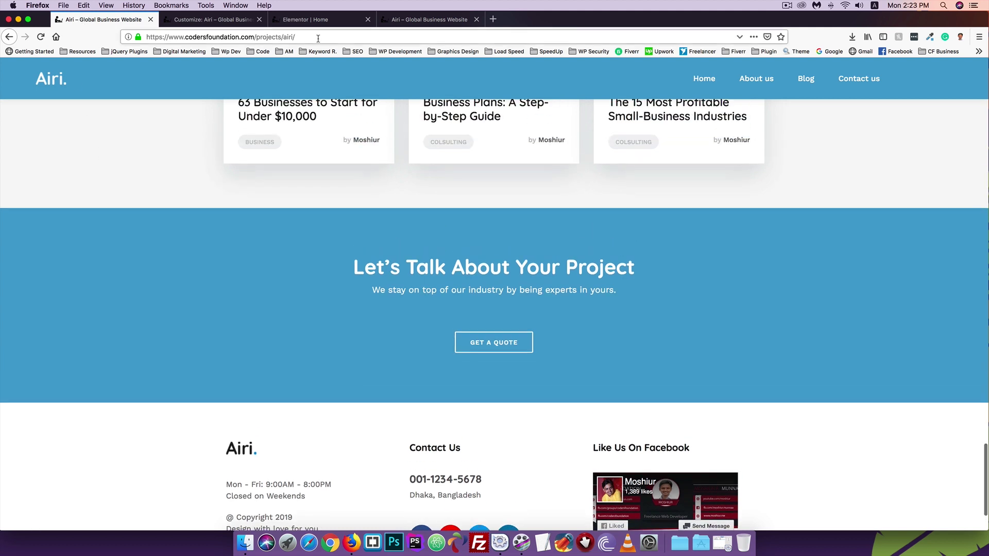
{"action": "left_click", "coordinate": [431, 20]}
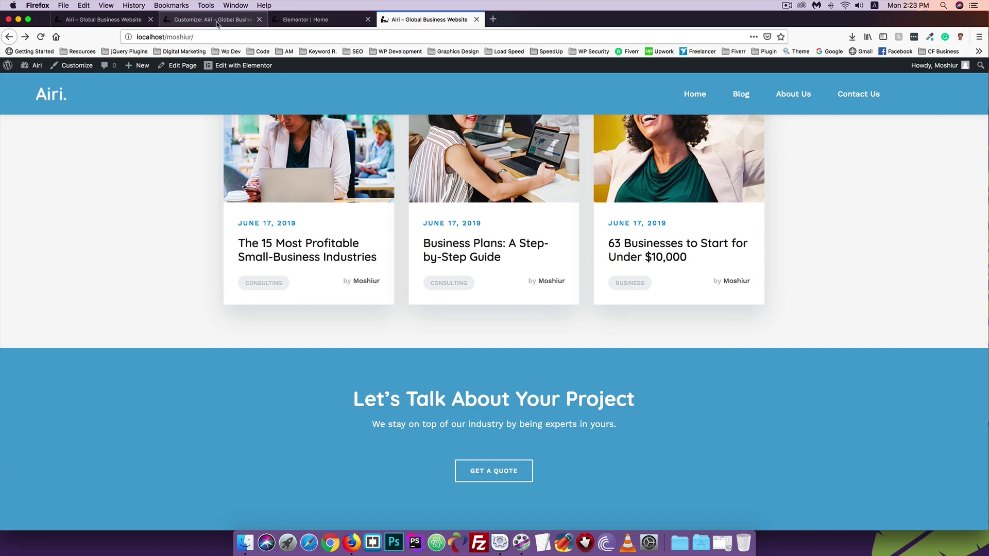
Set the section's top padding to 15 px, update, and check it on the reloaded local page.
{"action": "left_click", "coordinate": [266, 22]}
{"action": "left_click", "coordinate": [271, 21]}
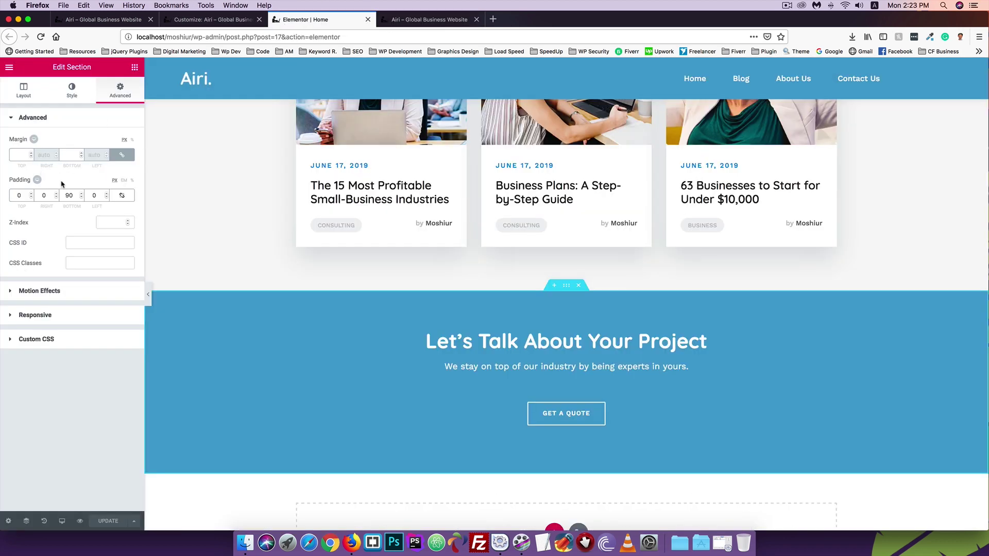
{"action": "double_click", "coordinate": [13, 196]}
{"action": "type", "text": "15"}
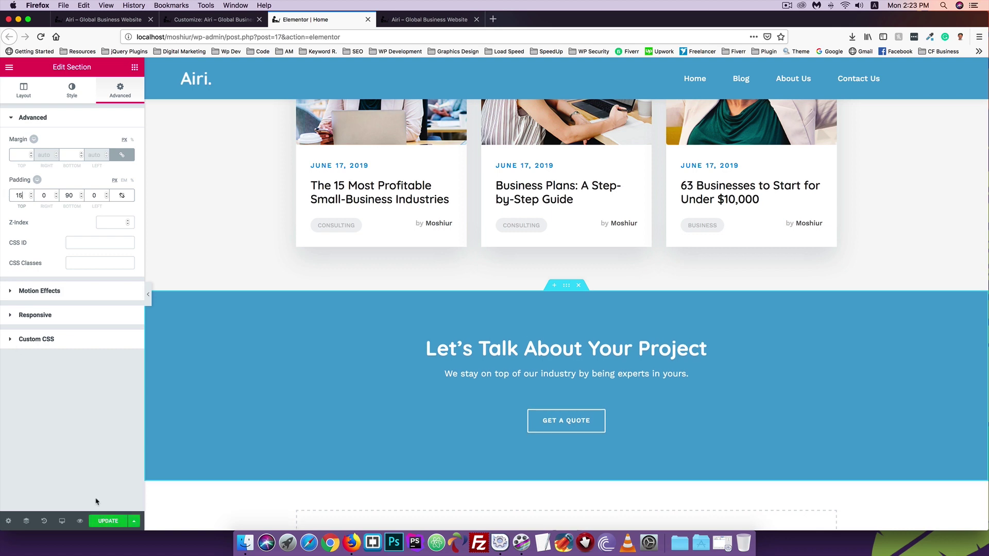
{"action": "left_click", "coordinate": [108, 521]}
{"action": "left_click", "coordinate": [427, 19]}
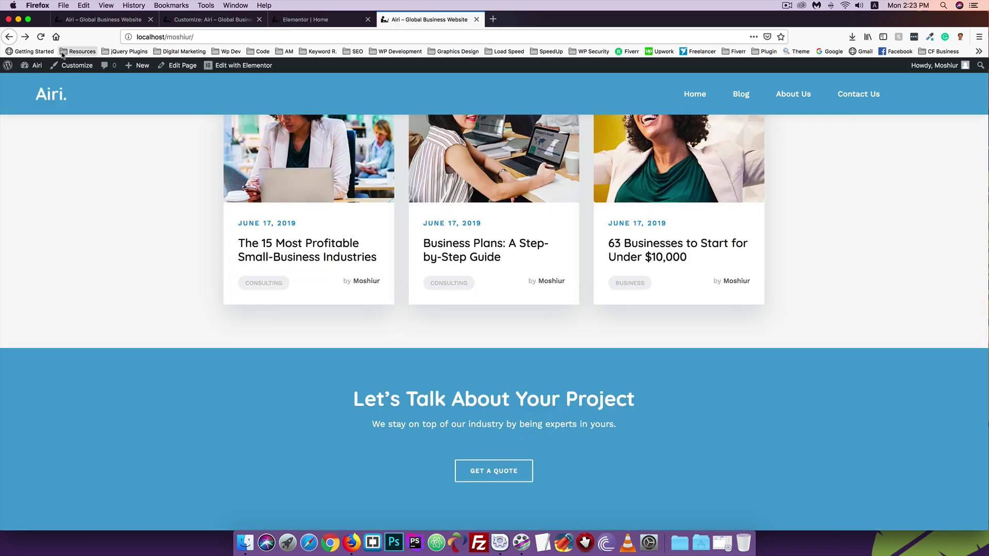
{"action": "left_click", "coordinate": [40, 37]}
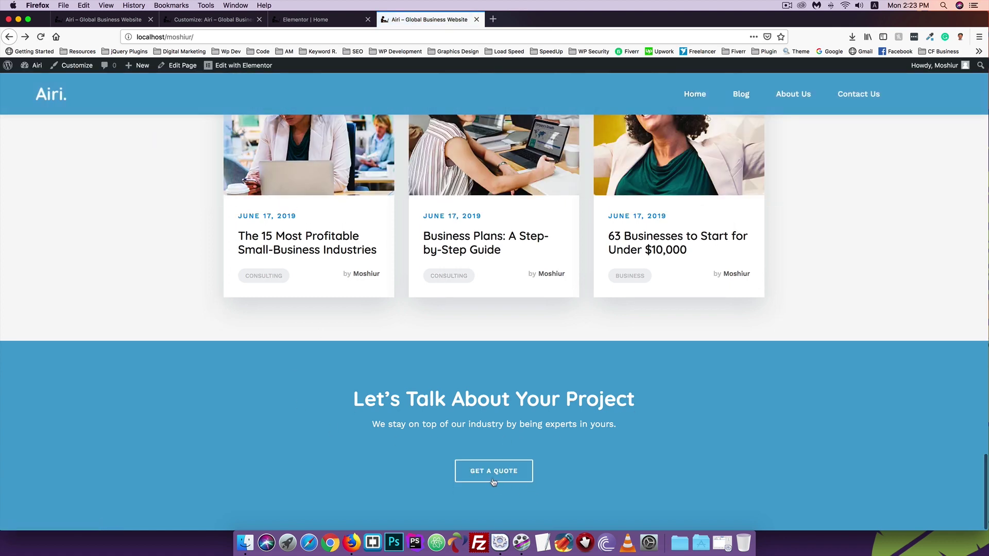
{"action": "left_click", "coordinate": [284, 21]}
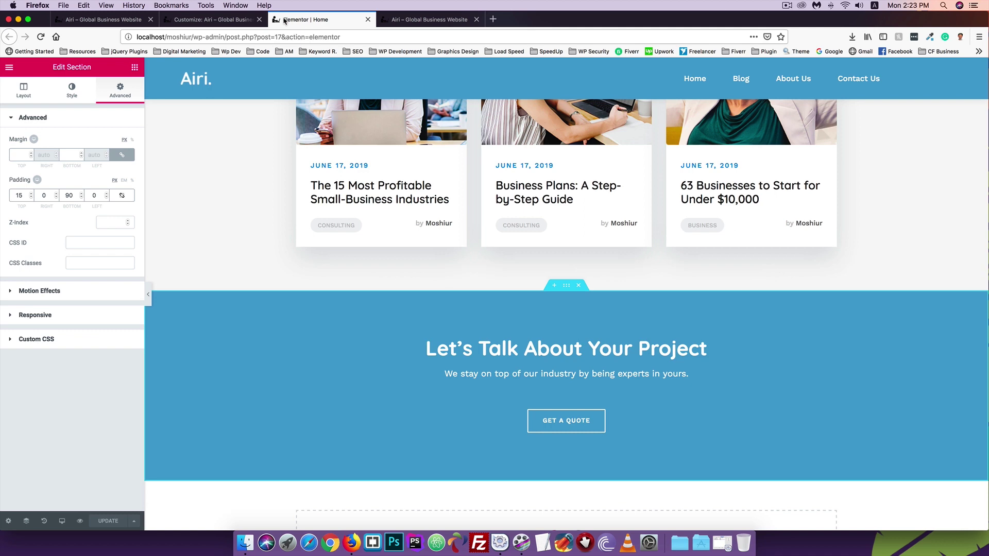
Review the Get a Quote button's Content tab text and link, then view the local Airi page.
{"action": "right_click", "coordinate": [637, 428]}
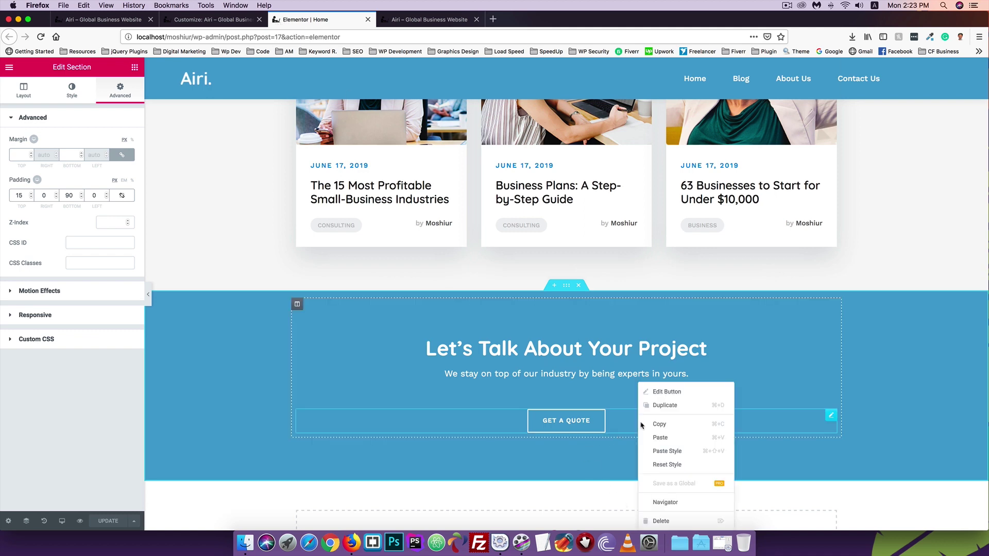
{"action": "left_click", "coordinate": [666, 392]}
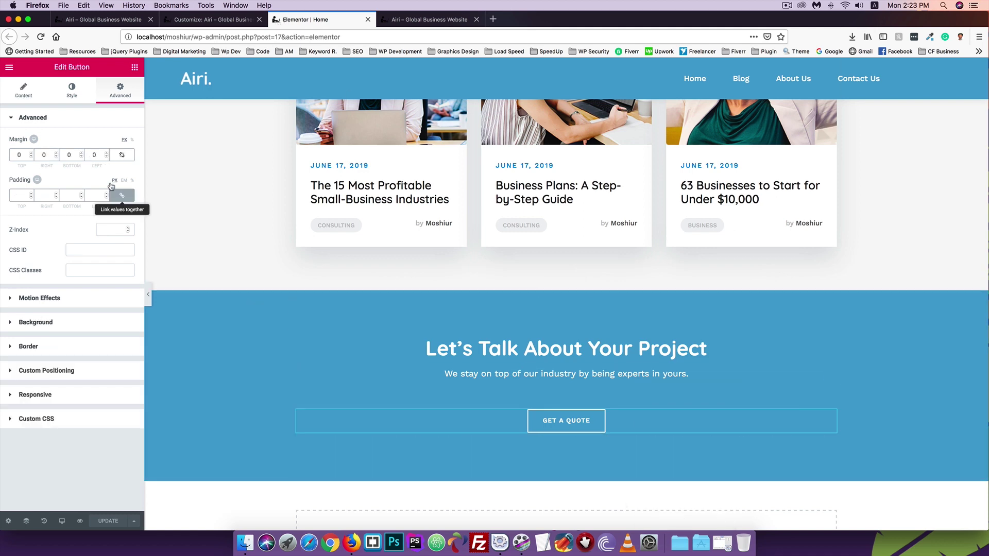
{"action": "left_click", "coordinate": [23, 90]}
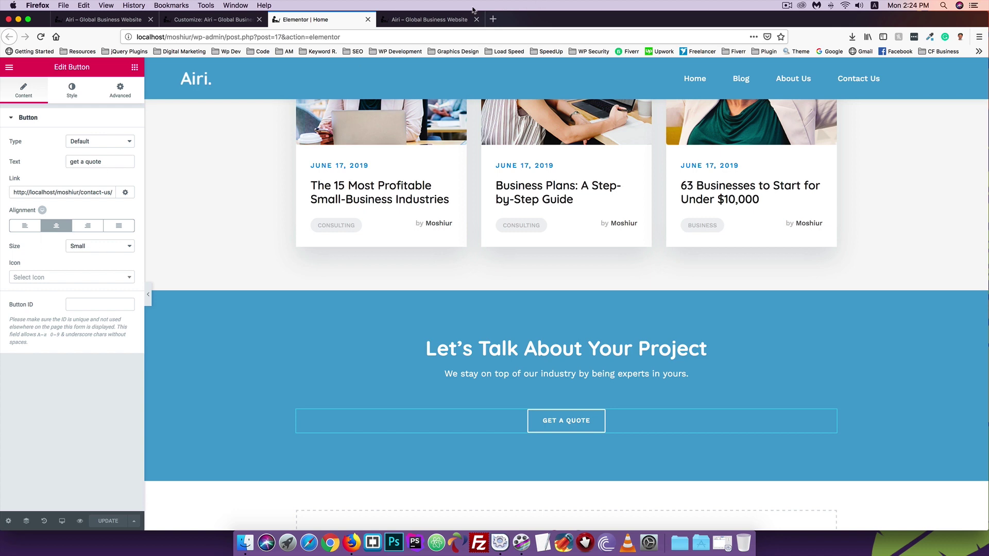
{"action": "left_click", "coordinate": [463, 19]}
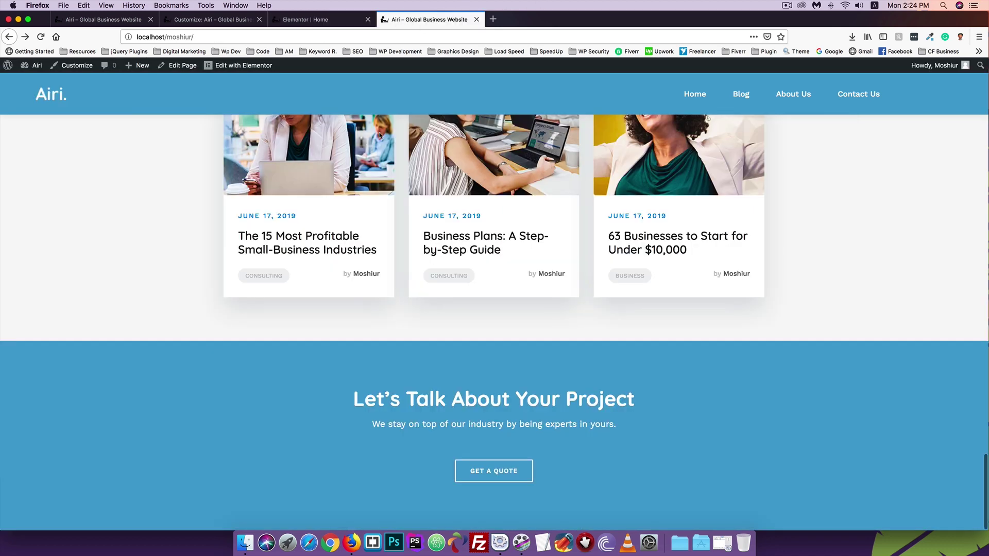